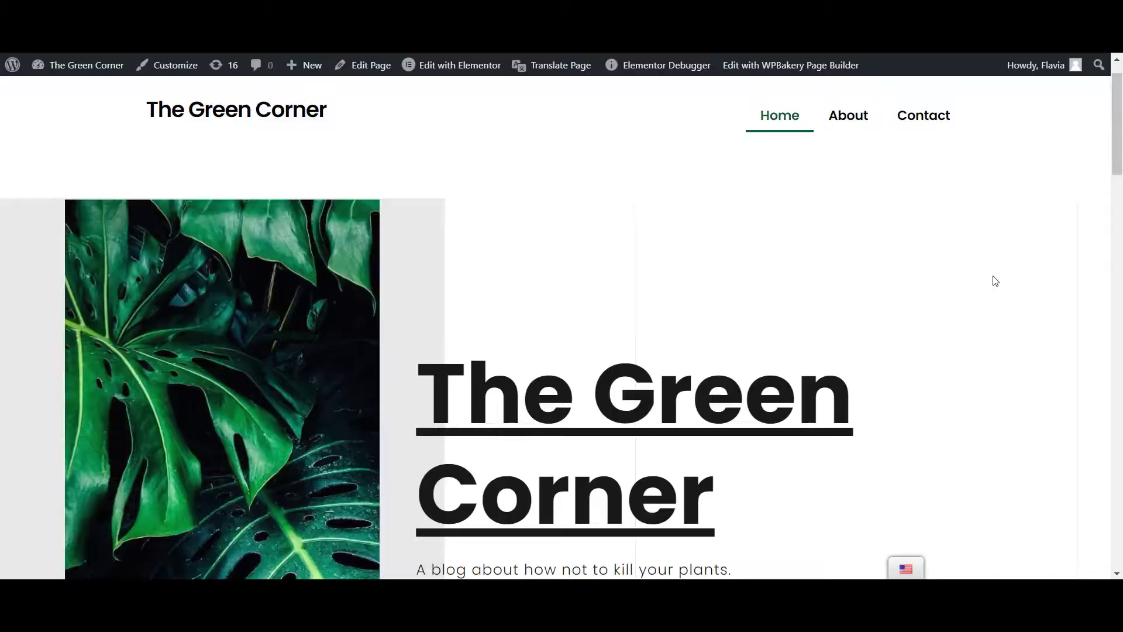
Switch the homepage to Romanian with the flag in the language switcher and scroll through it
scroll(994, 280, "down", 12)
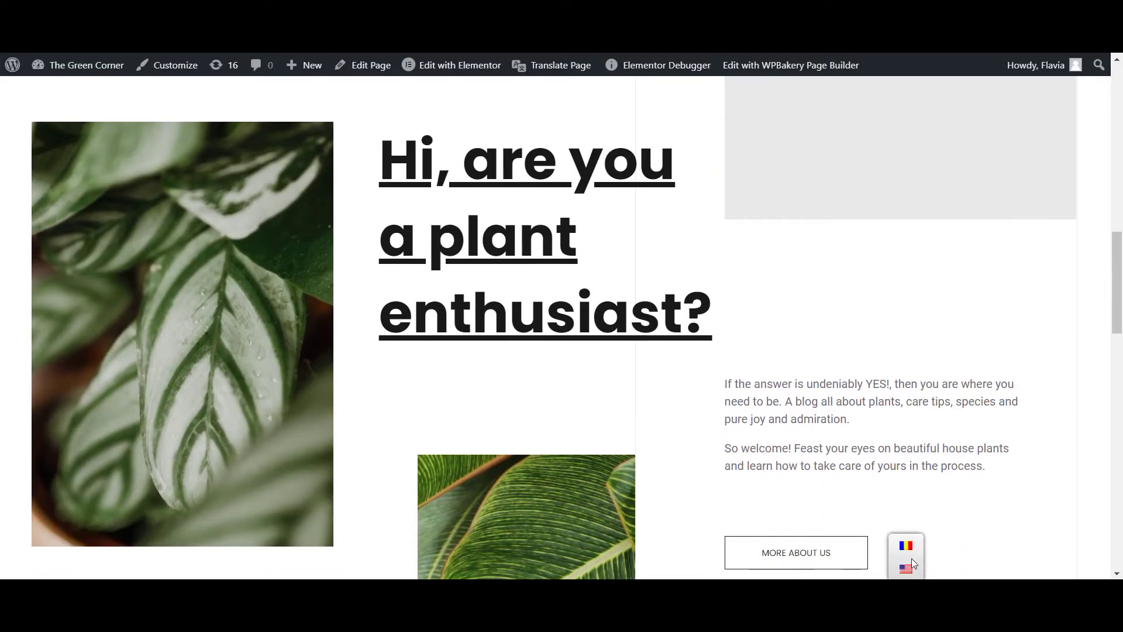
left_click(906, 545)
scroll(997, 376, "down", 10)
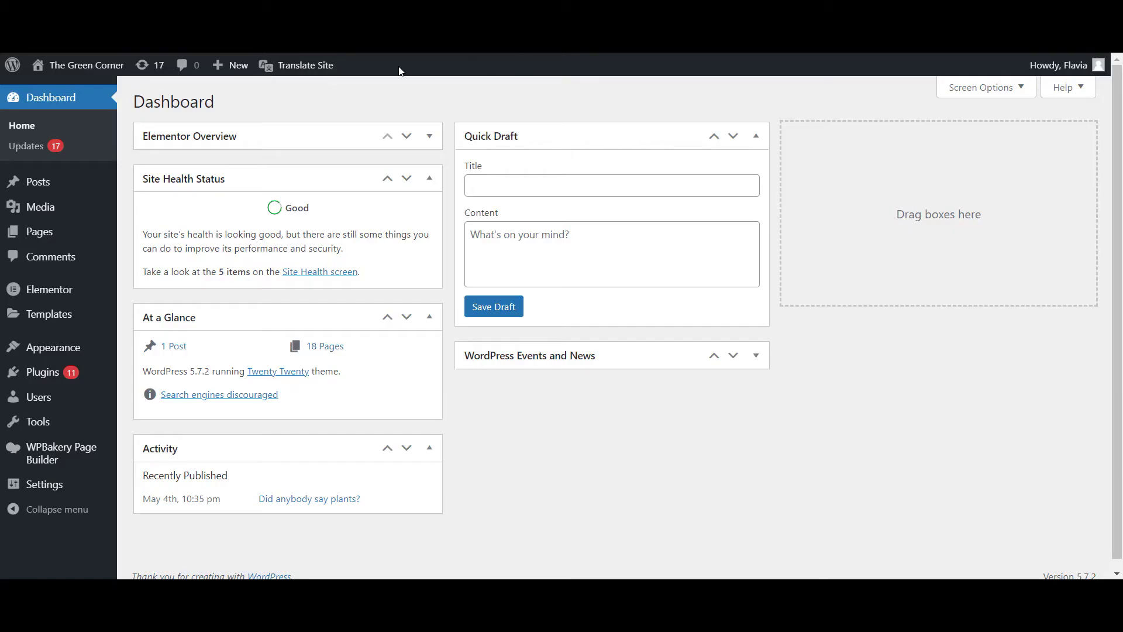
Set the Site Language in Settings > General to Română and save the changes
mouse_move(57, 493)
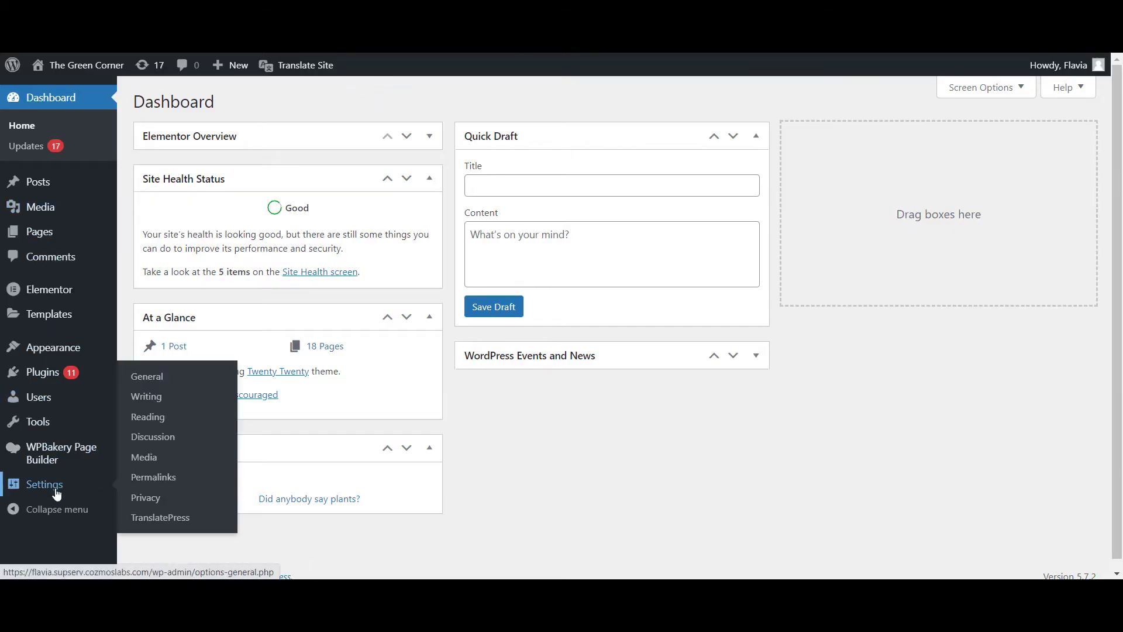
left_click(146, 379)
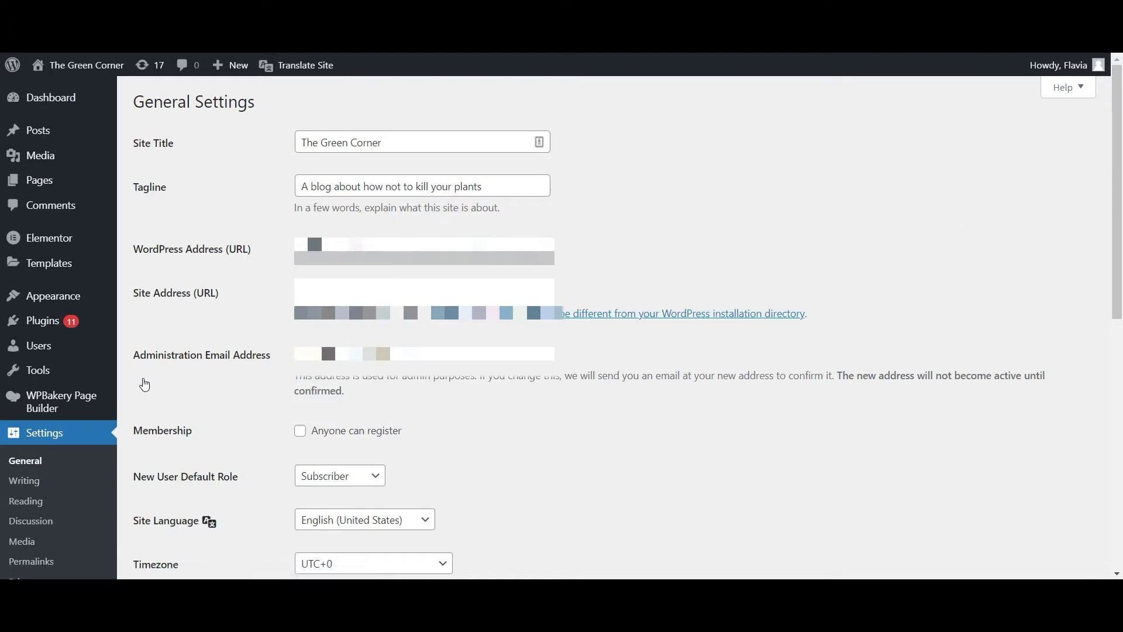
scroll(254, 411, "down", 6)
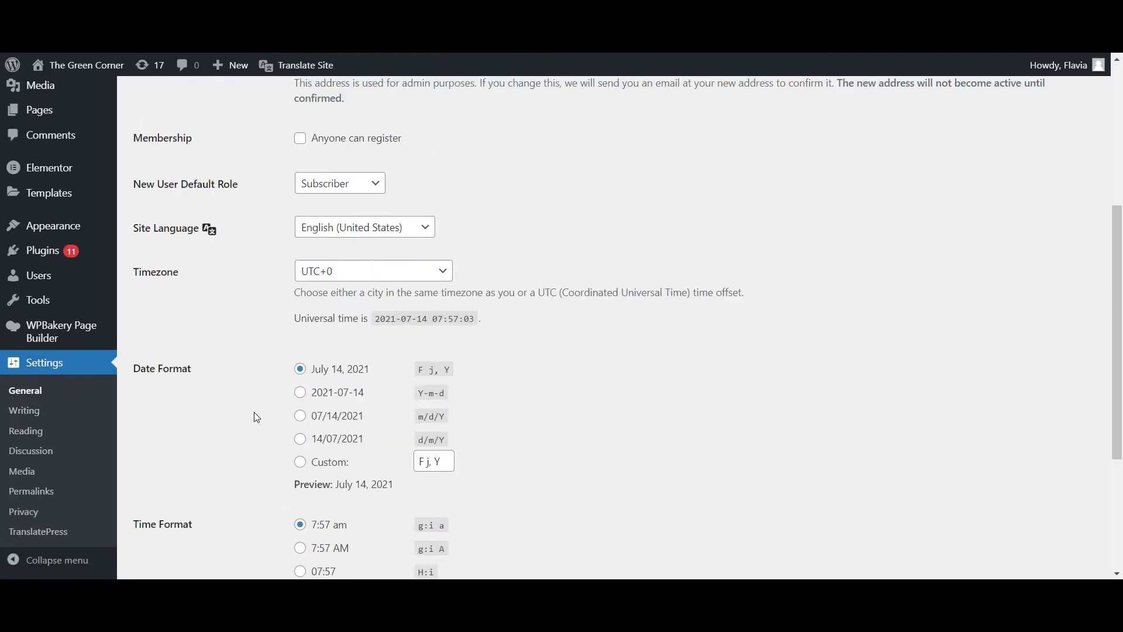
left_click(373, 152)
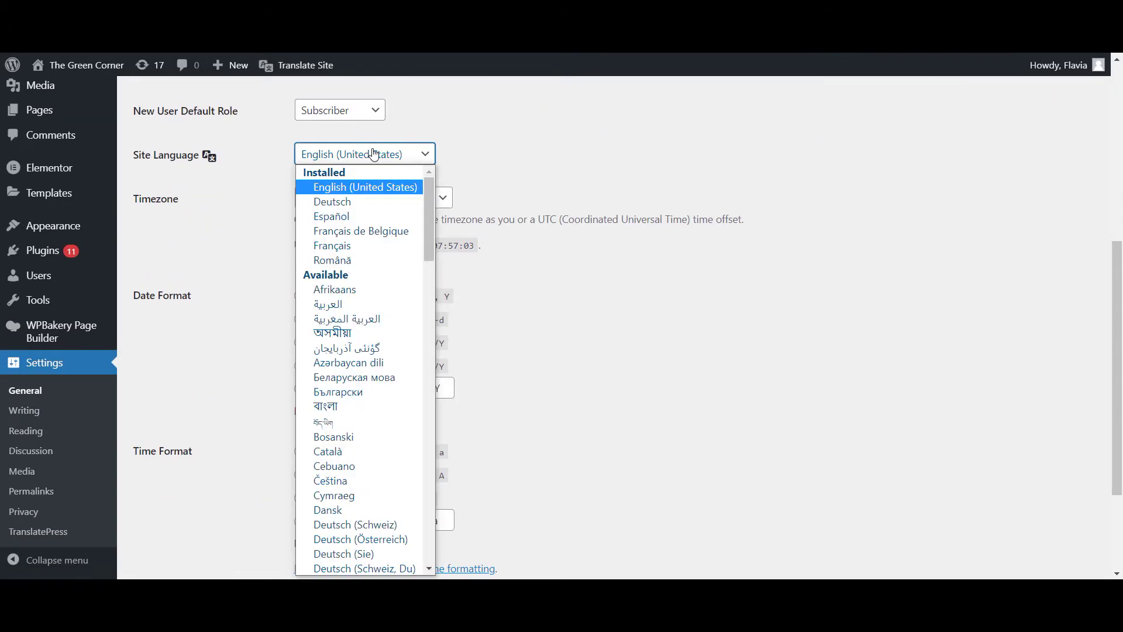
left_click(332, 259)
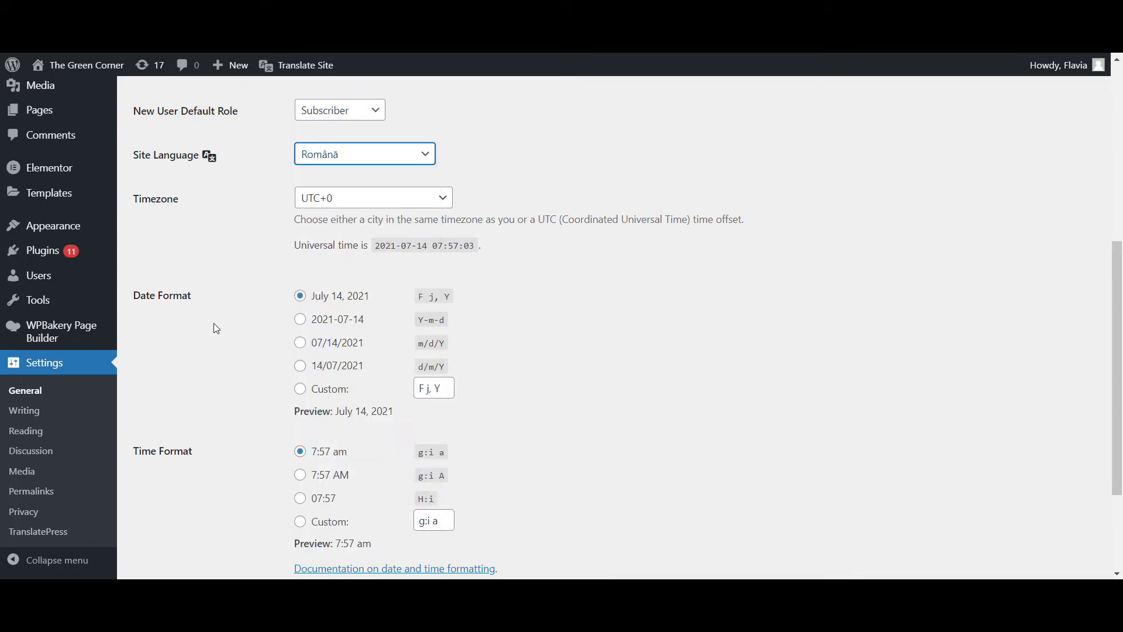
scroll(211, 408, "down", 3)
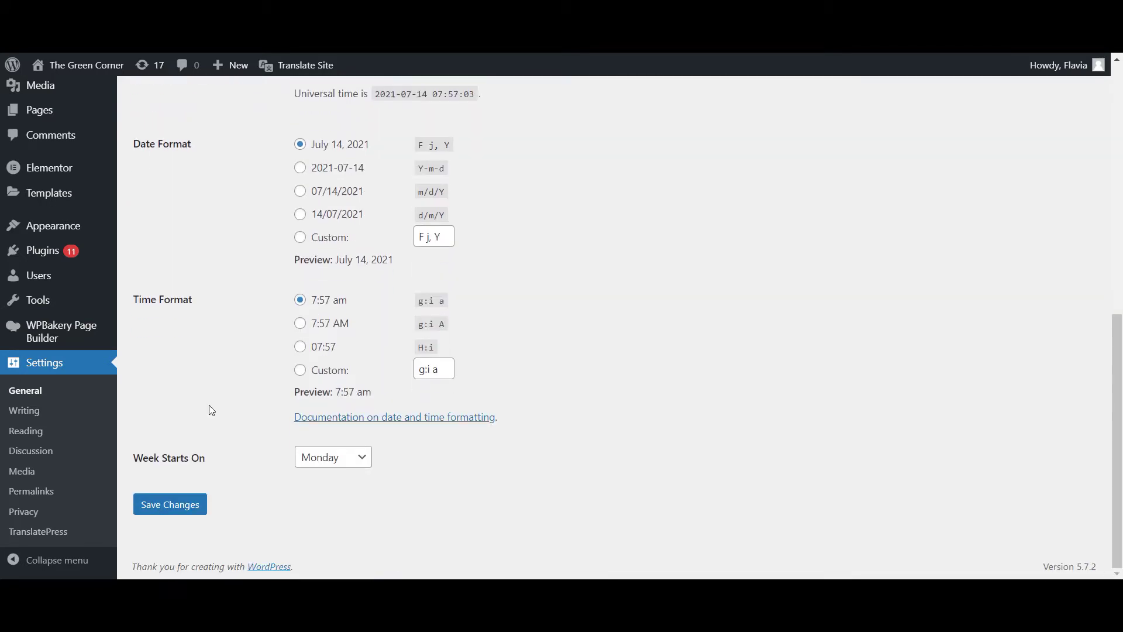
left_click(187, 504)
scroll(217, 443, "down", 4)
scroll(218, 443, "down", 5)
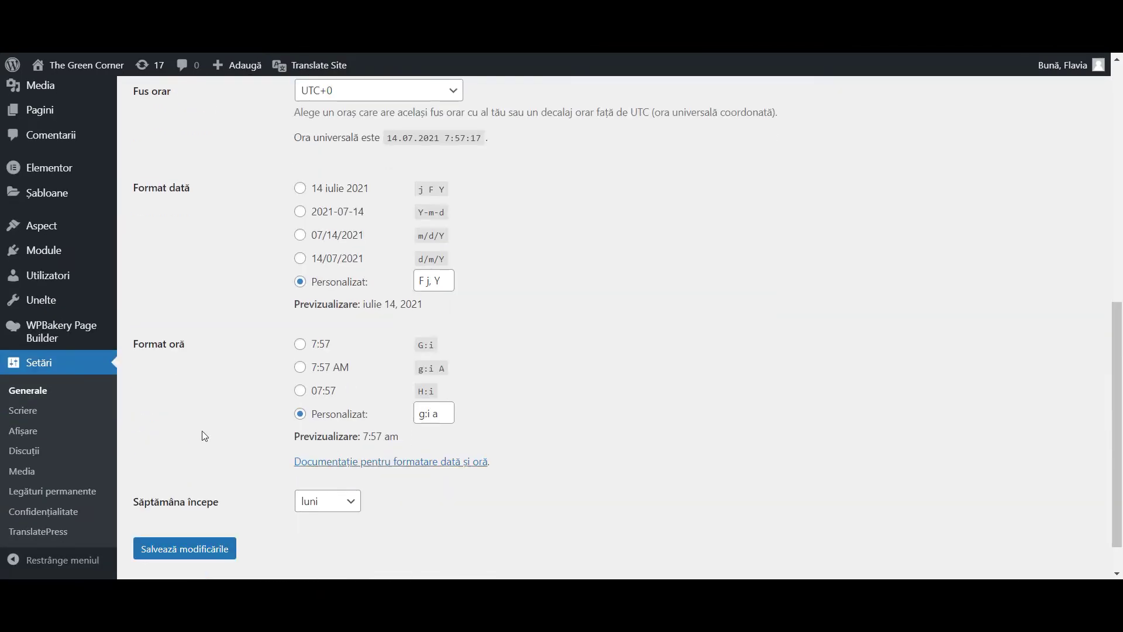
mouse_move(64, 116)
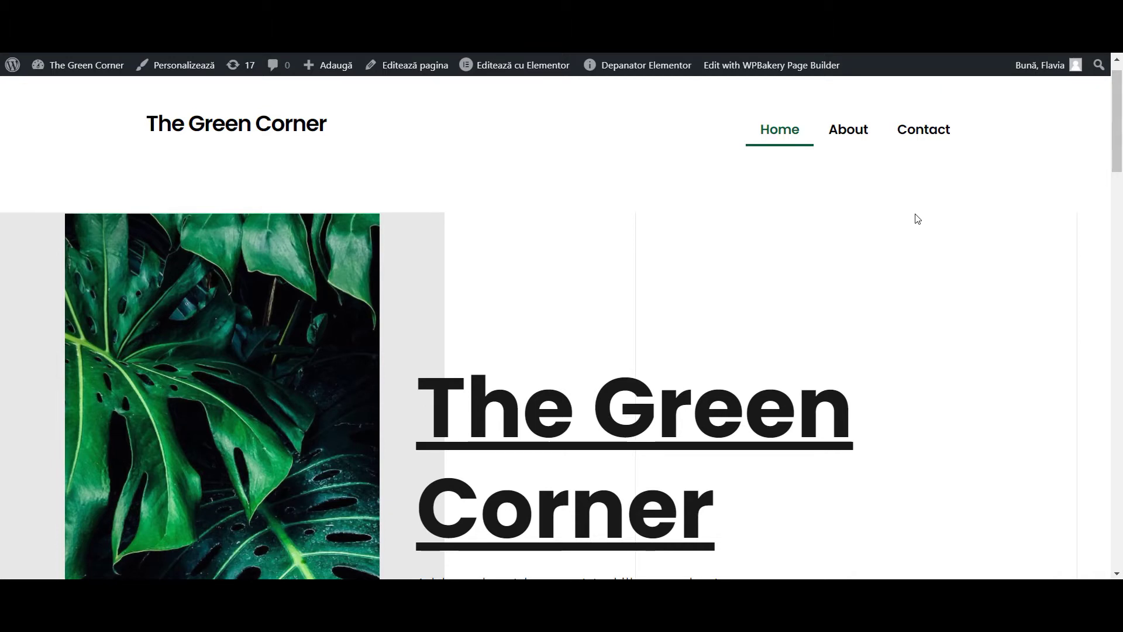
Scroll the homepage past the hero heading and tagline down to the Latest Posts section
scroll(916, 219, "down", 5)
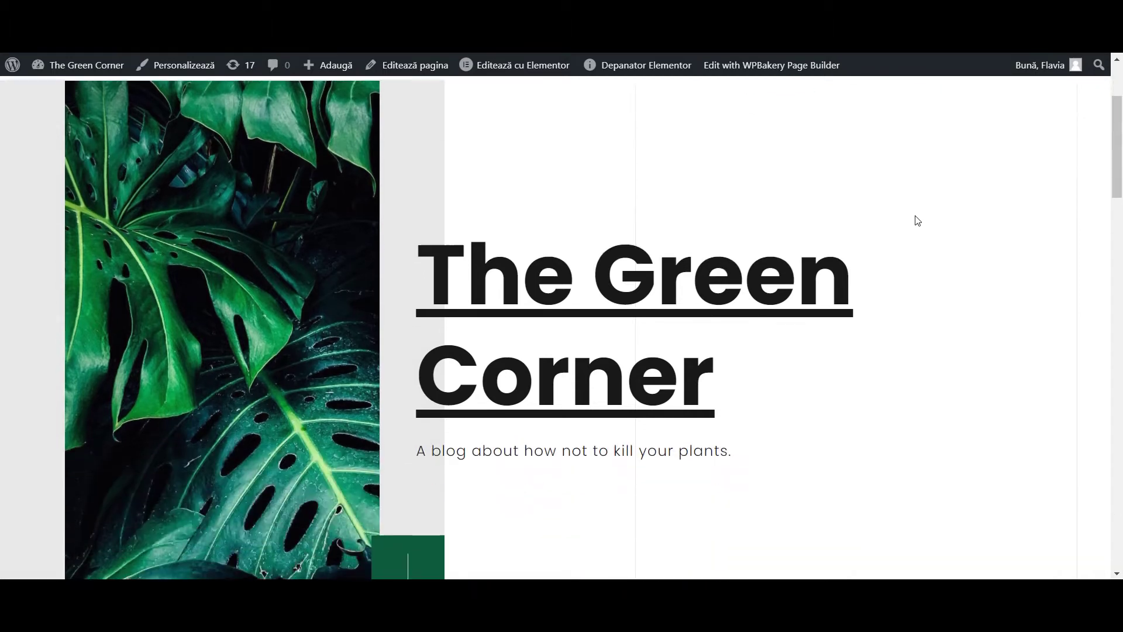
left_click_drag(755, 301, 413, 143)
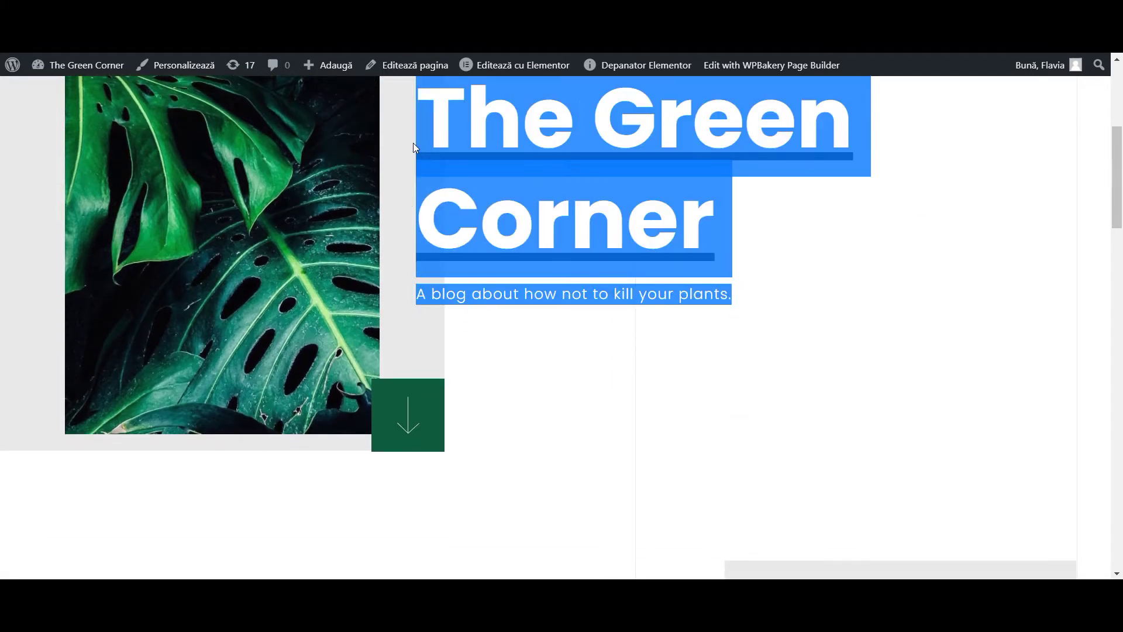
left_click(887, 362)
scroll(887, 362, "down", 20)
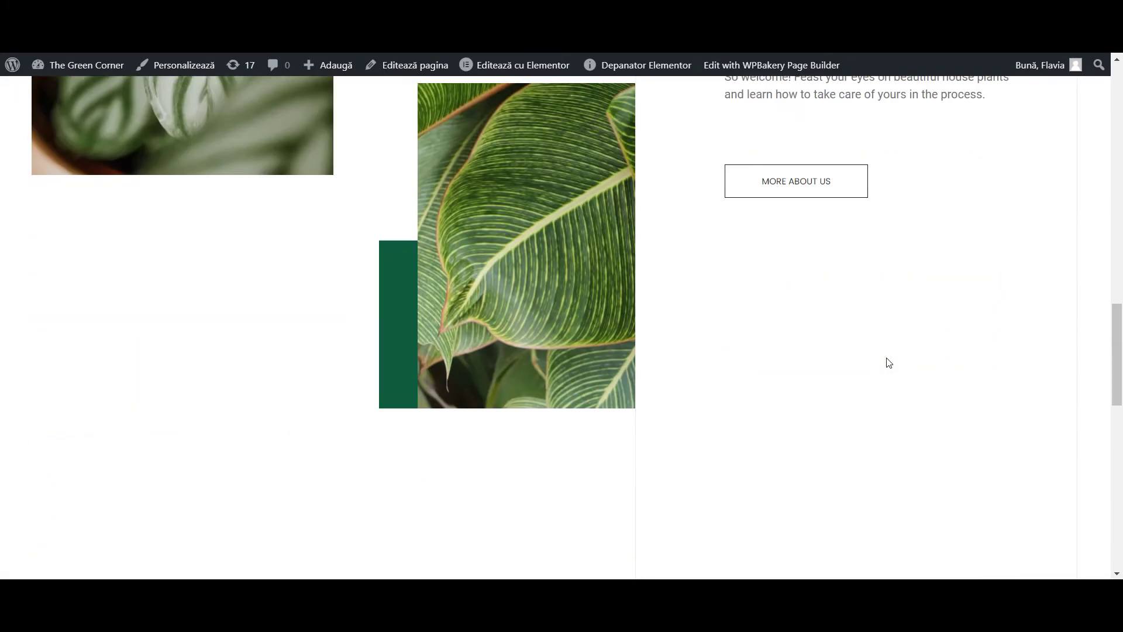
scroll(887, 362, "down", 3)
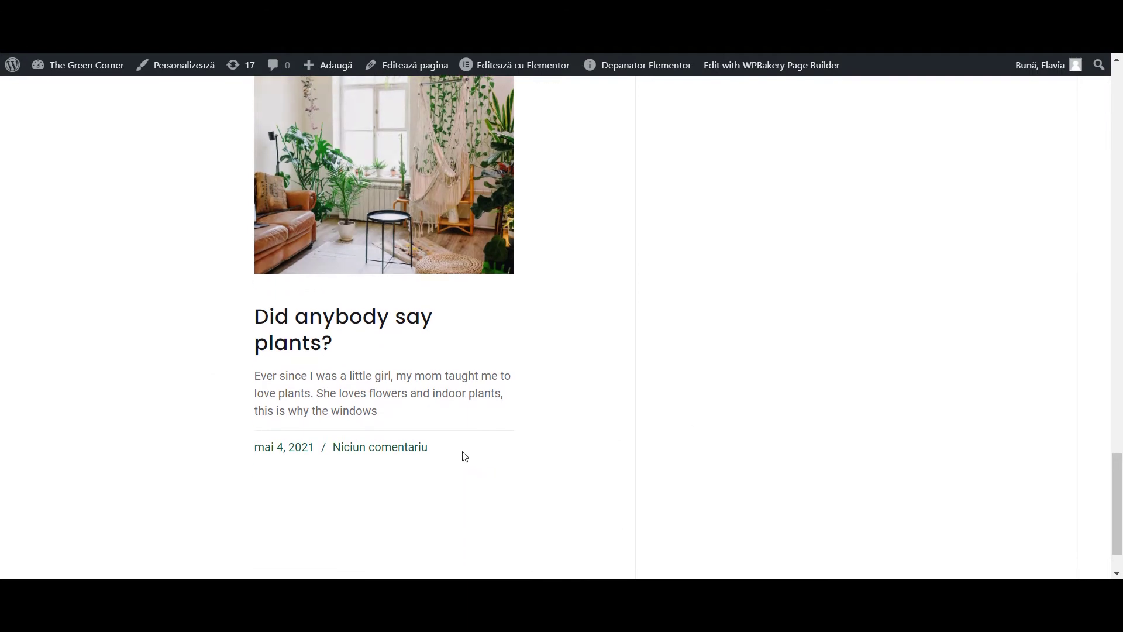
left_click_drag(441, 454, 236, 452)
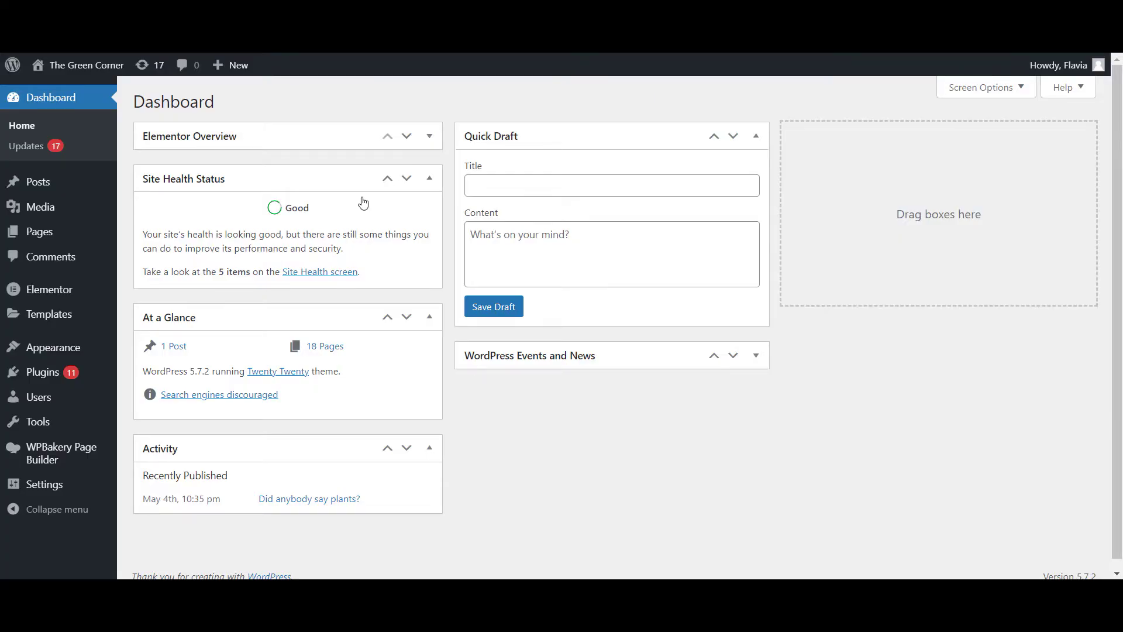
Change the Language in Users > Profile to Română and update the profile
mouse_move(44, 402)
left_click(139, 447)
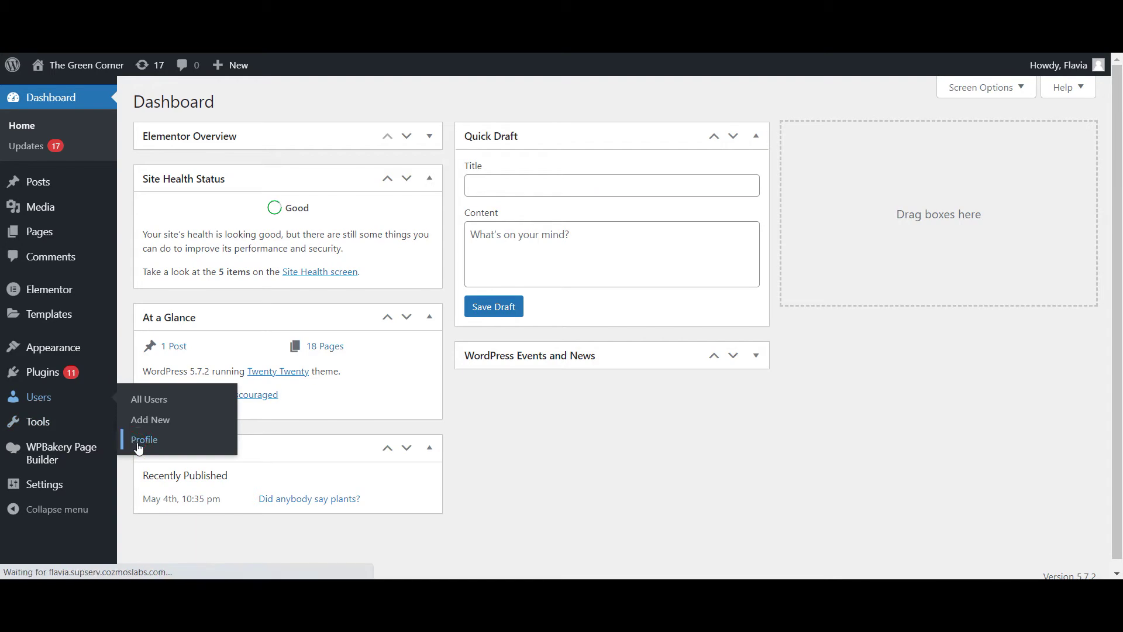
scroll(281, 374, "down", 4)
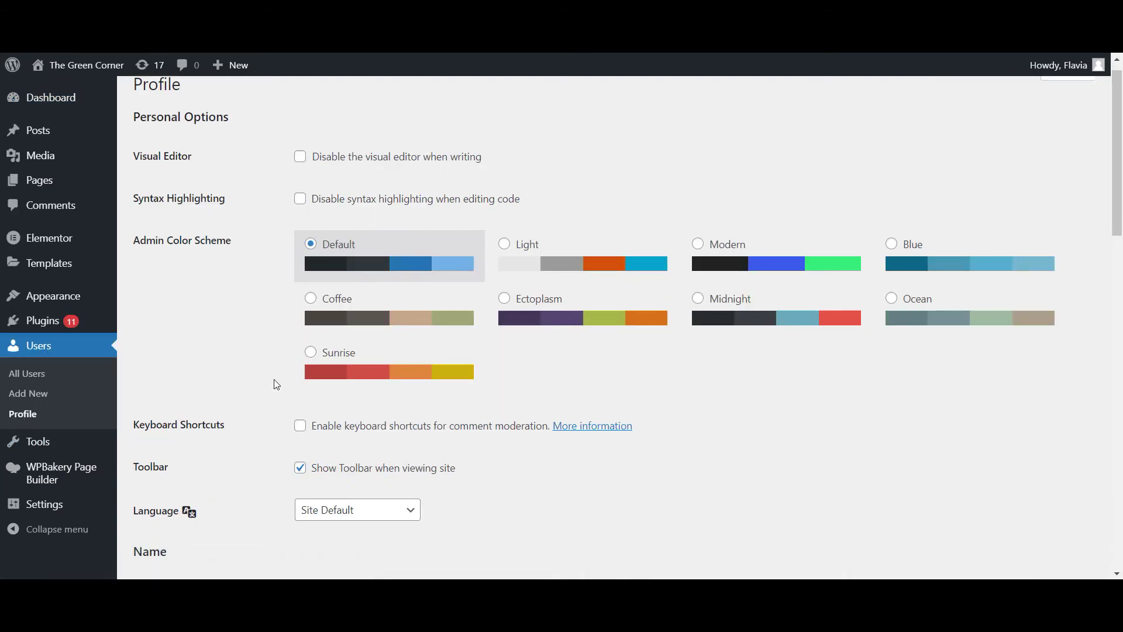
left_click(325, 308)
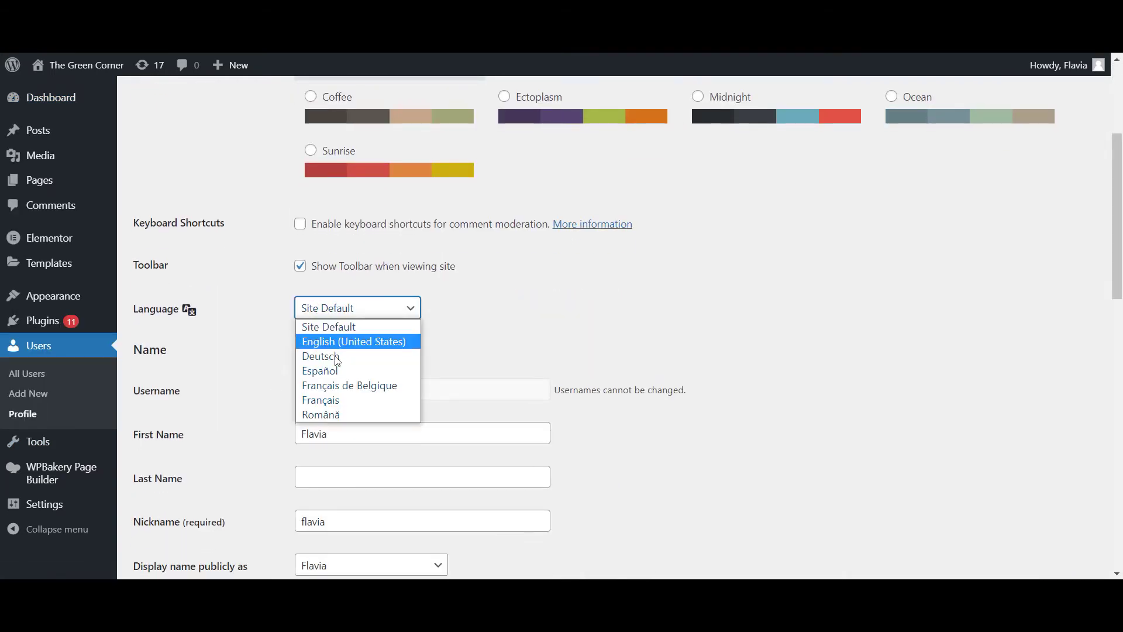
left_click(333, 415)
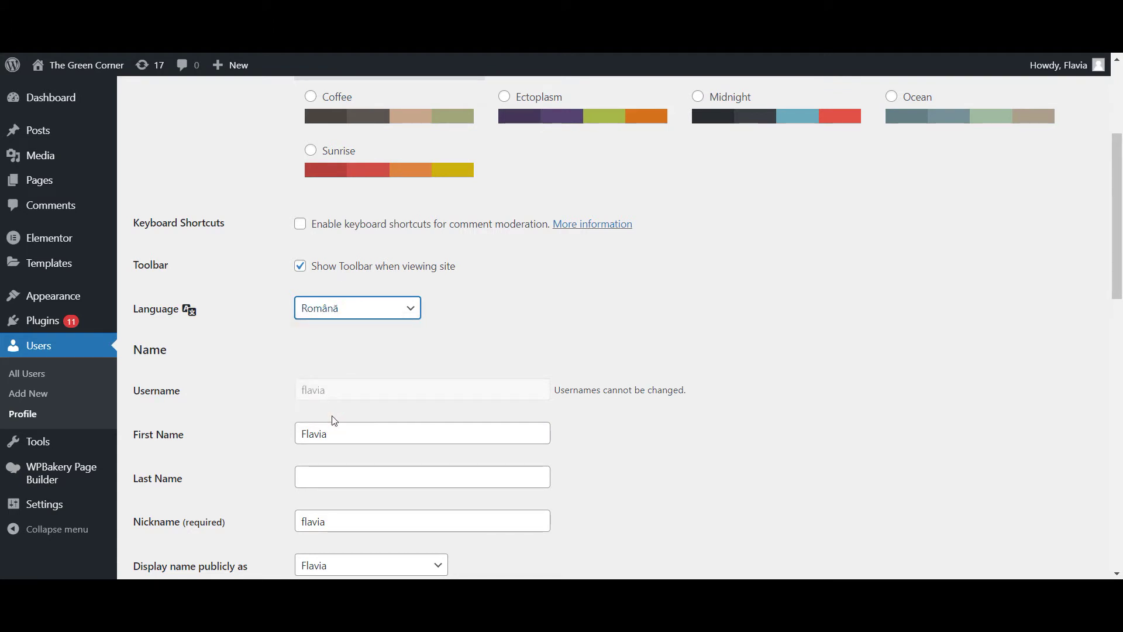
scroll(335, 420, "down", 15)
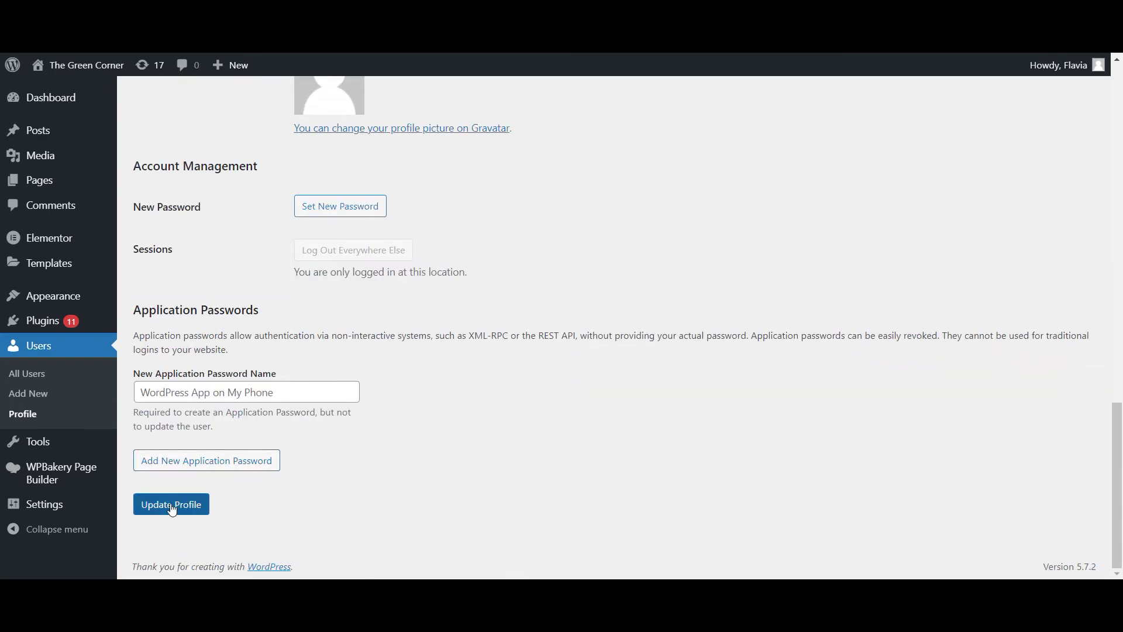
left_click(171, 508)
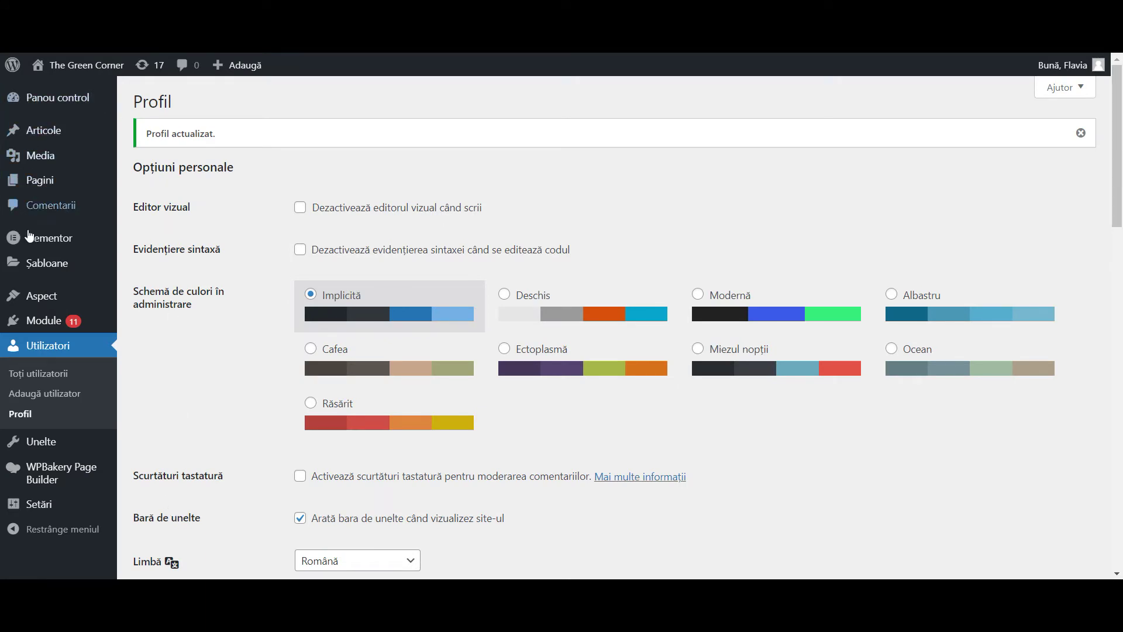
left_click(66, 102)
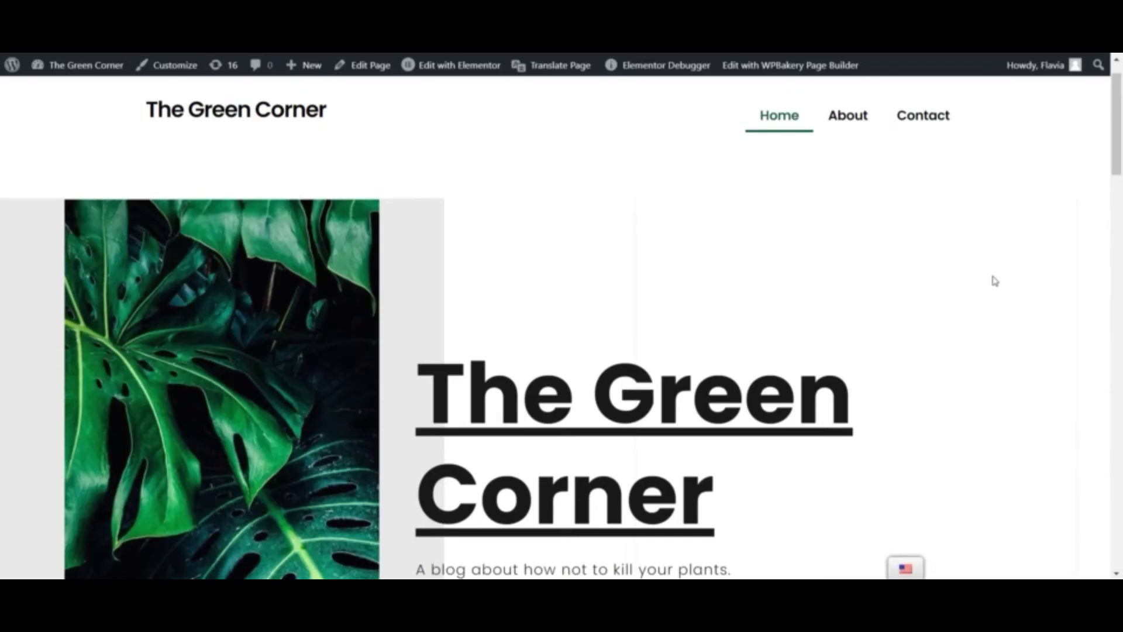
Preview the homepage in Romanian via the flag switcher, then go to Plugins > Add New
scroll(994, 281, "down", 8)
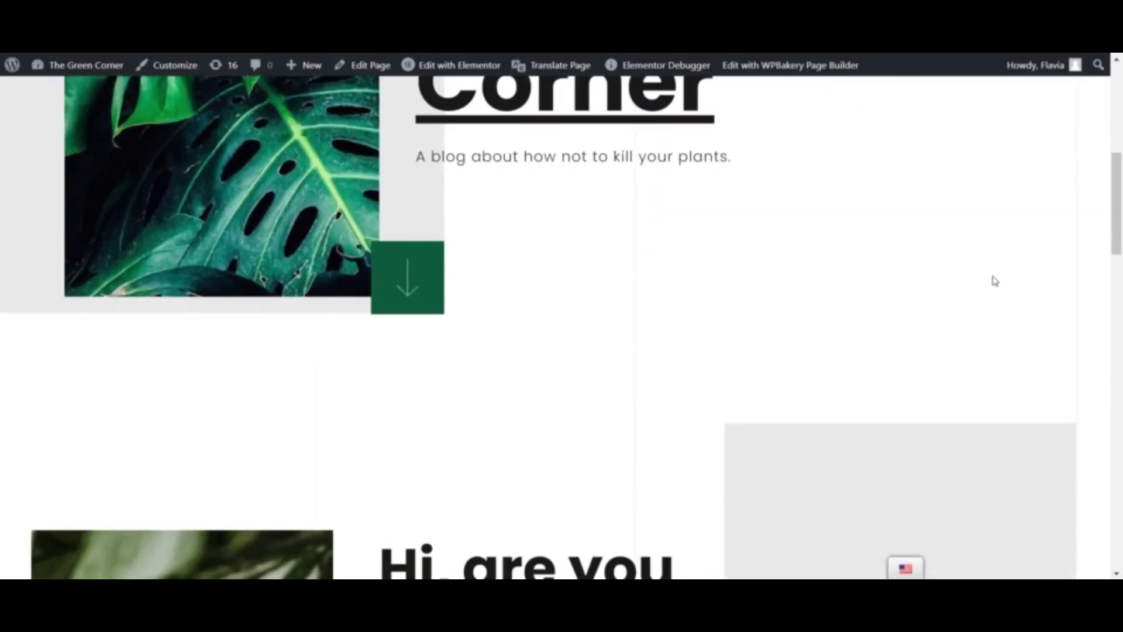
scroll(994, 281, "down", 5)
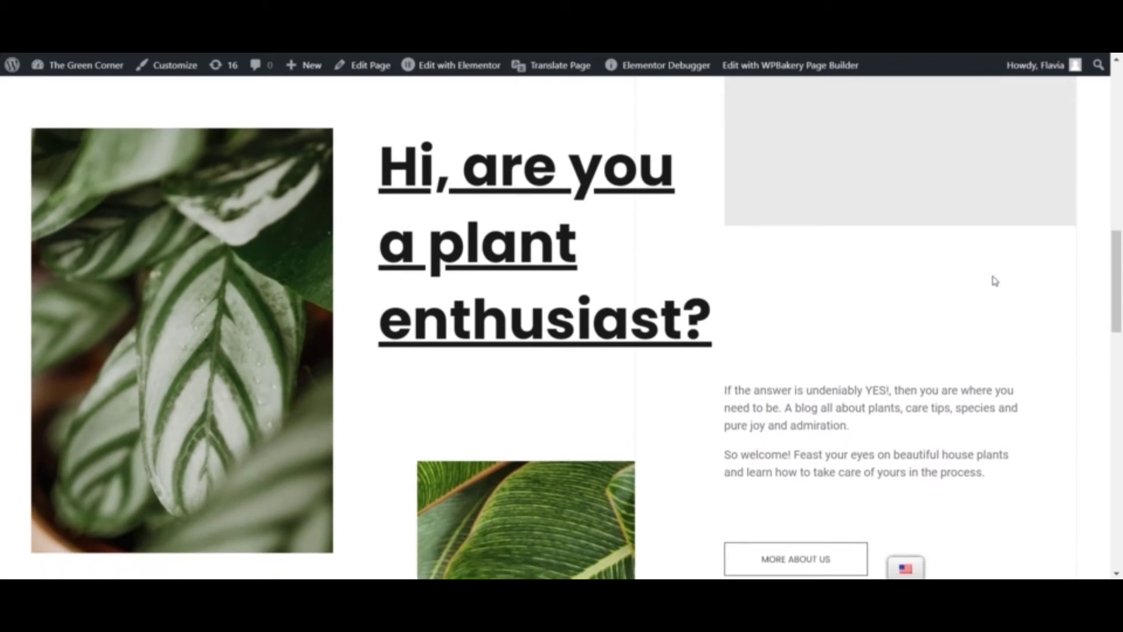
left_click(908, 542)
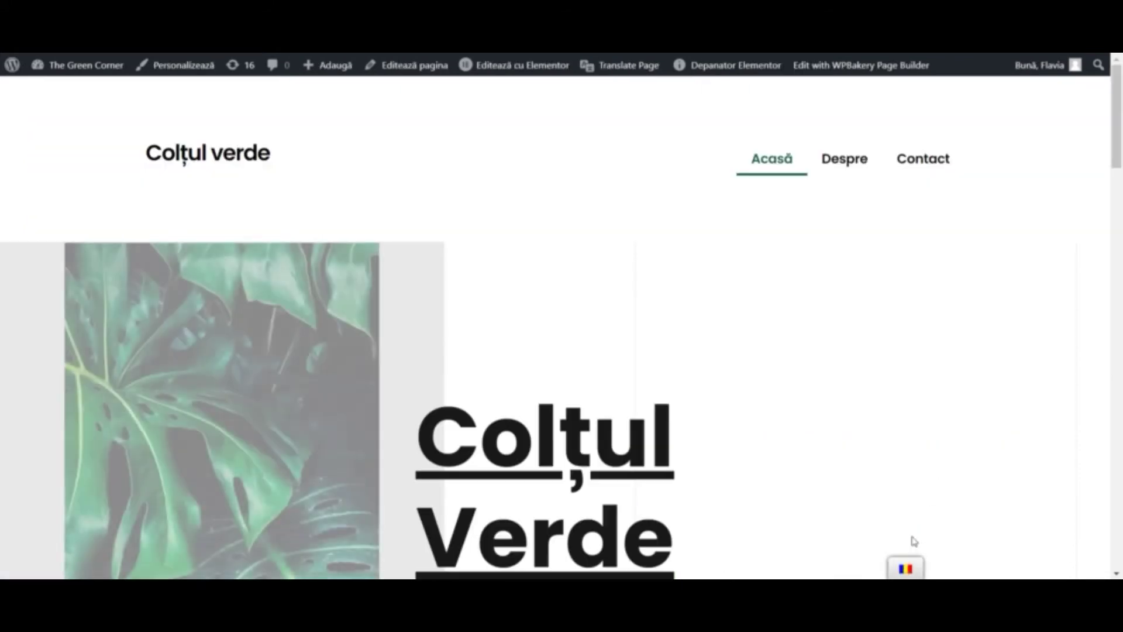
scroll(1001, 377, "down", 6)
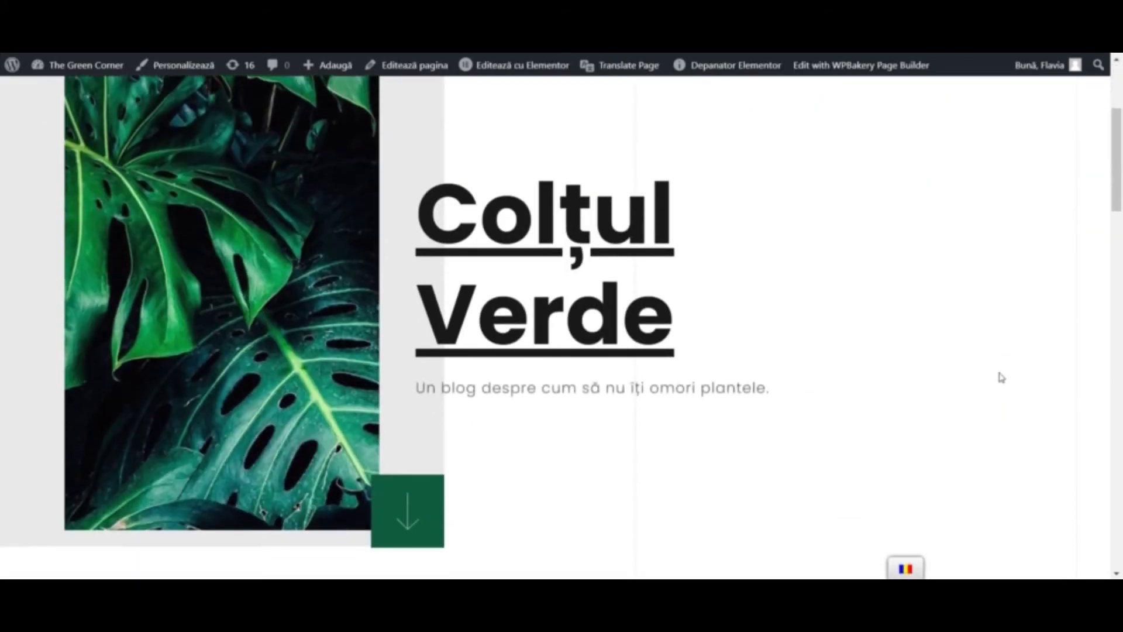
scroll(1001, 378, "down", 9)
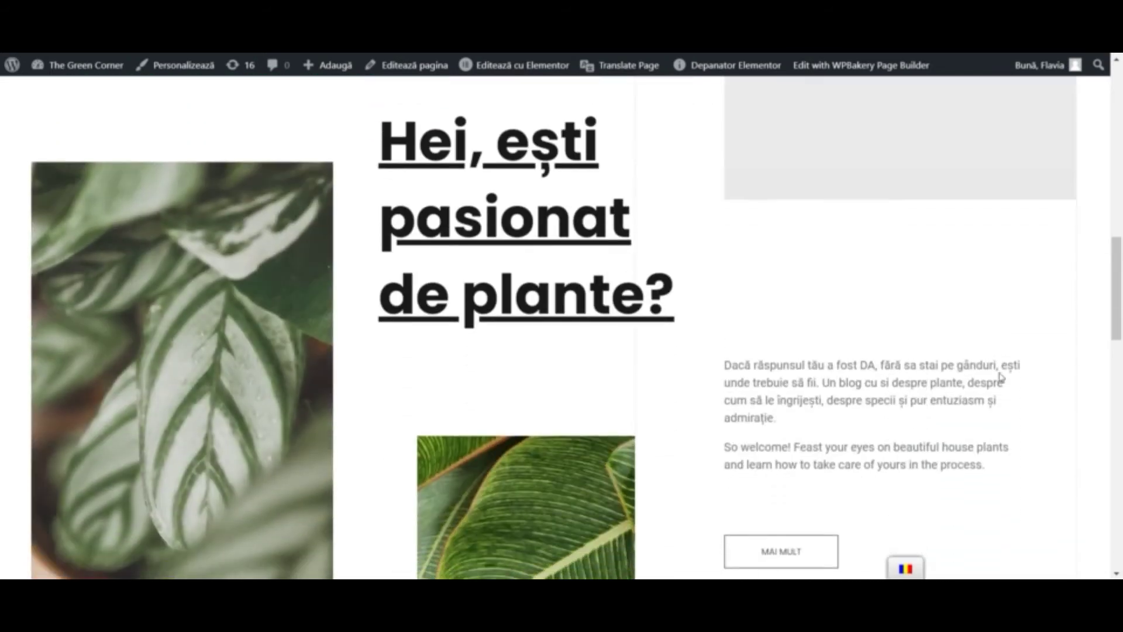
scroll(1000, 373, "down", 1)
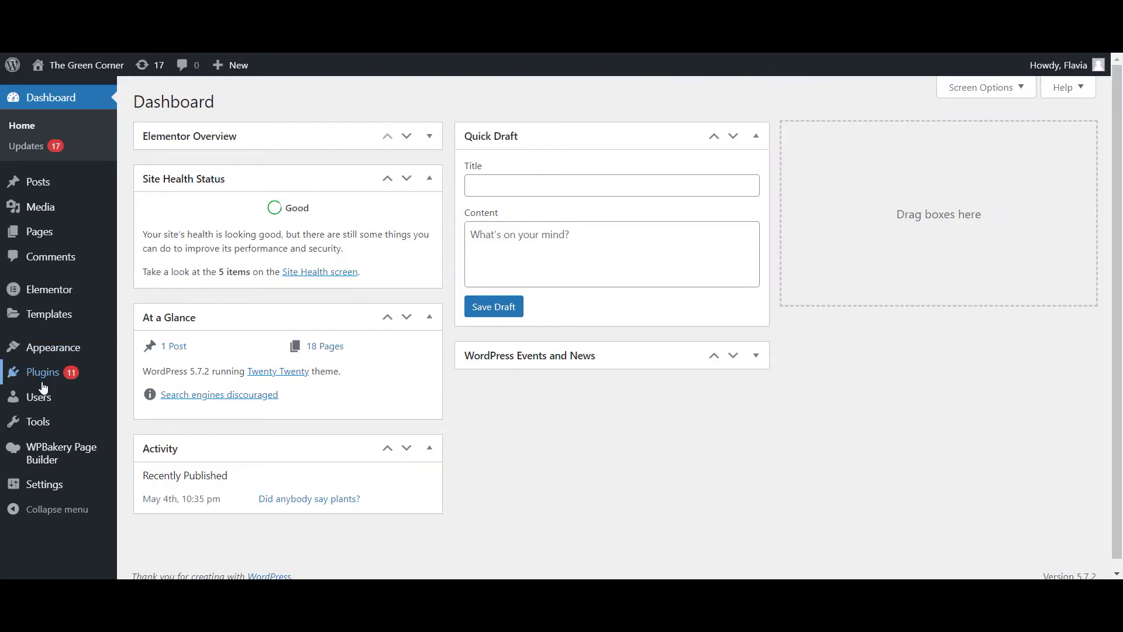
mouse_move(42, 377)
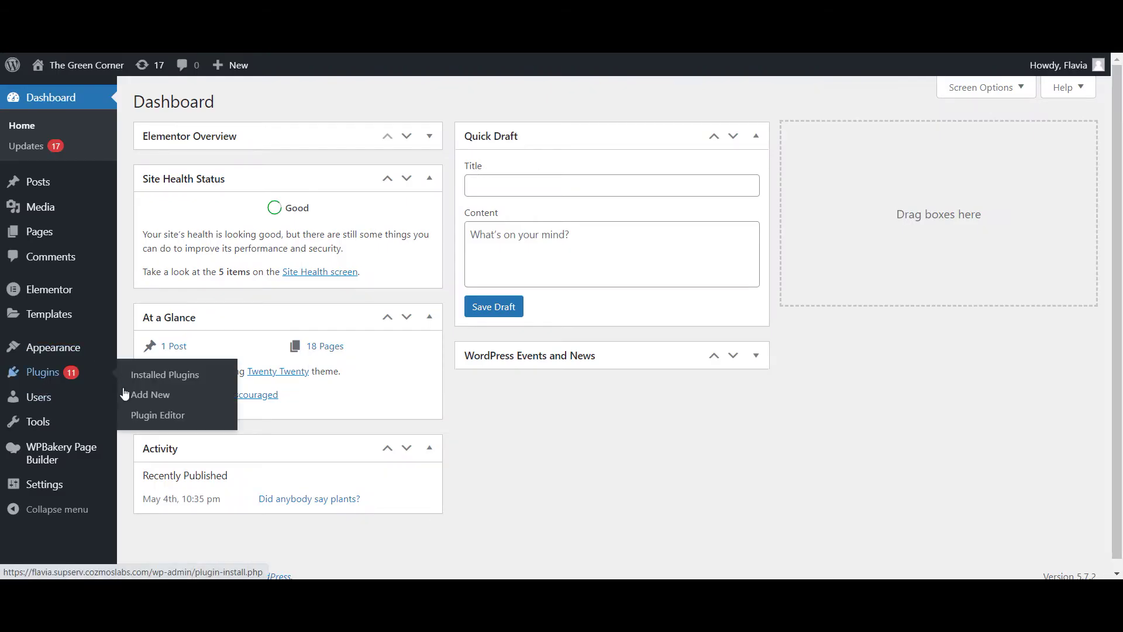
left_click(143, 396)
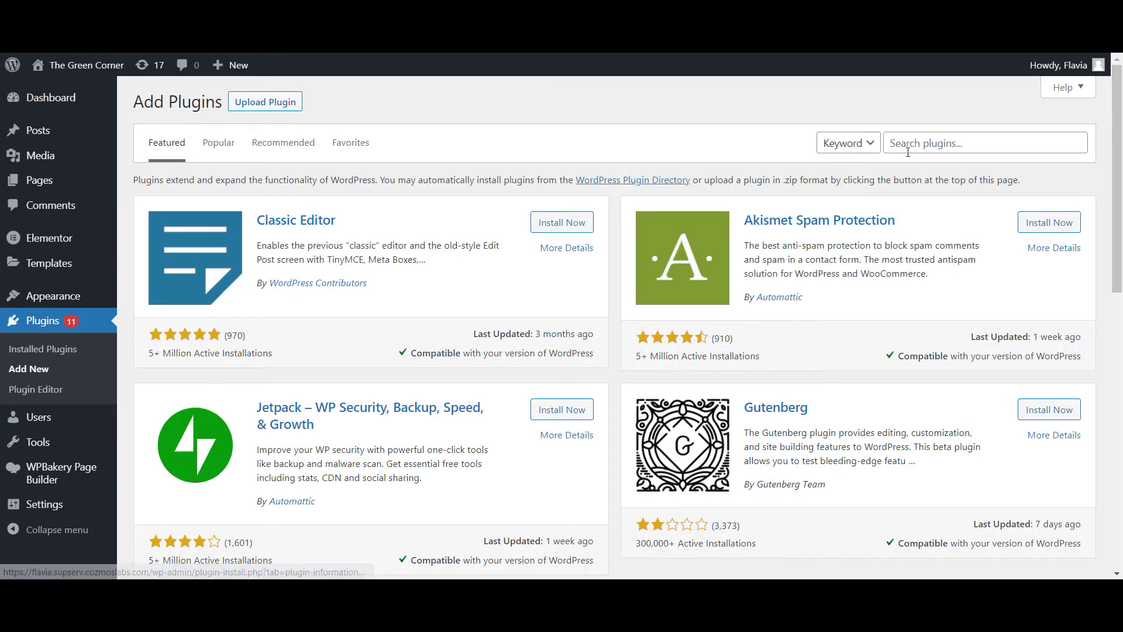
Search plugins for 'translatepress', then install and activate TranslatePress
left_click(925, 145)
type("transla")
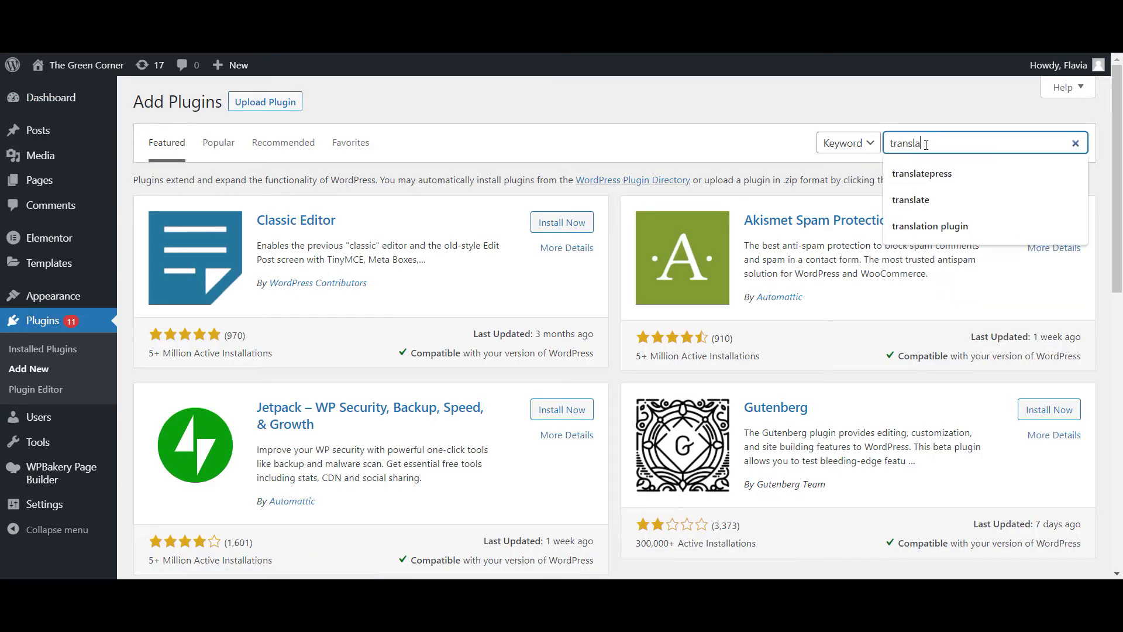
type("tepress")
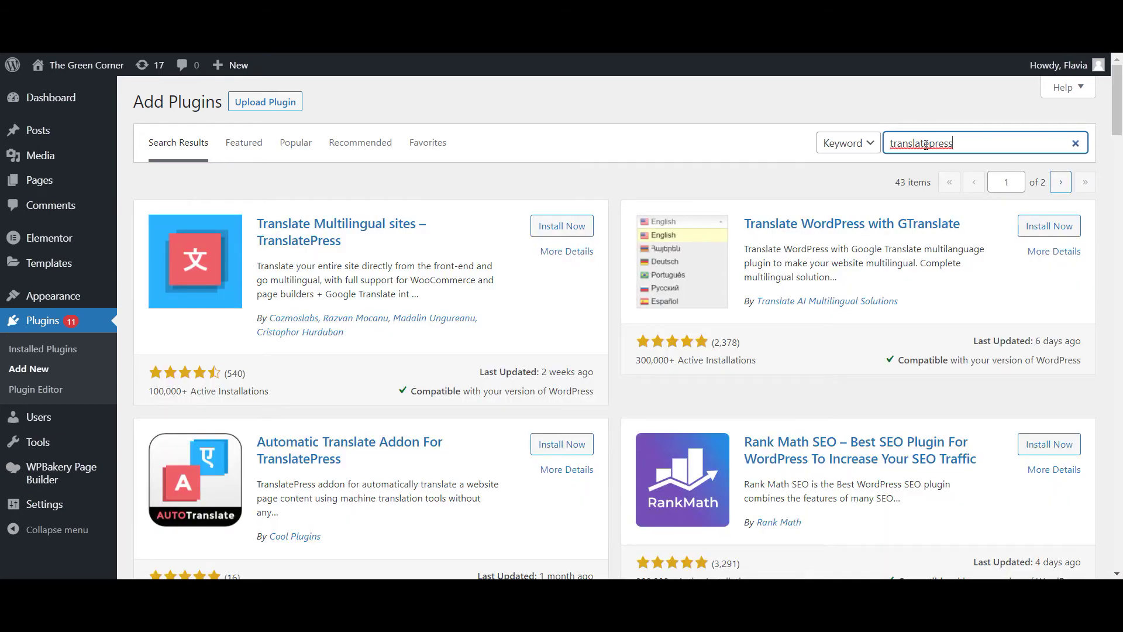
left_click(557, 225)
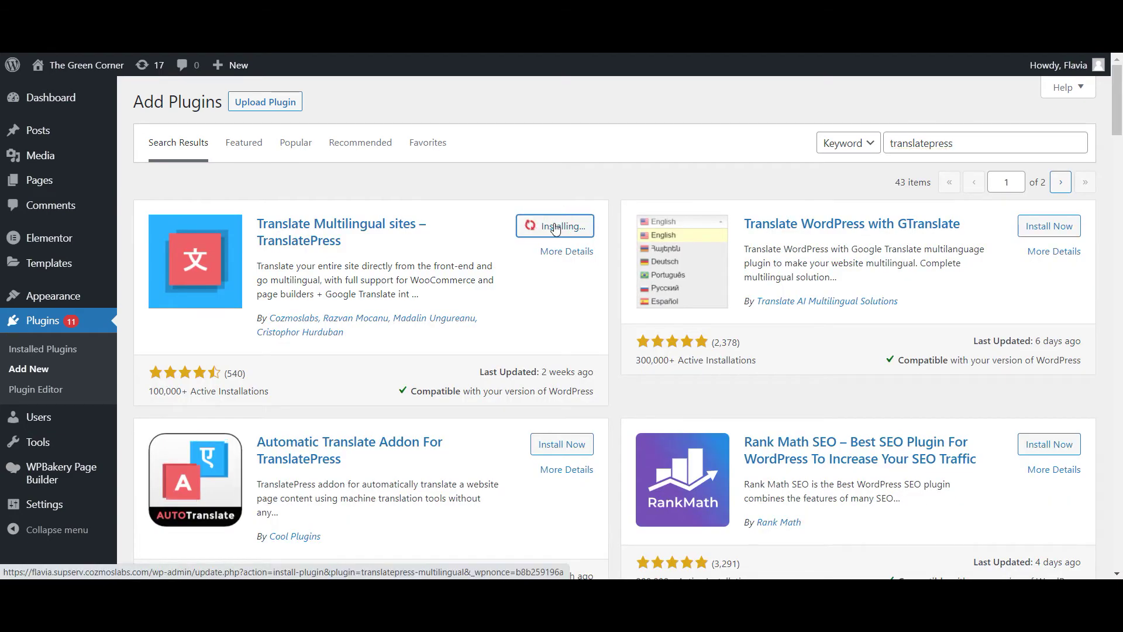
left_click(556, 227)
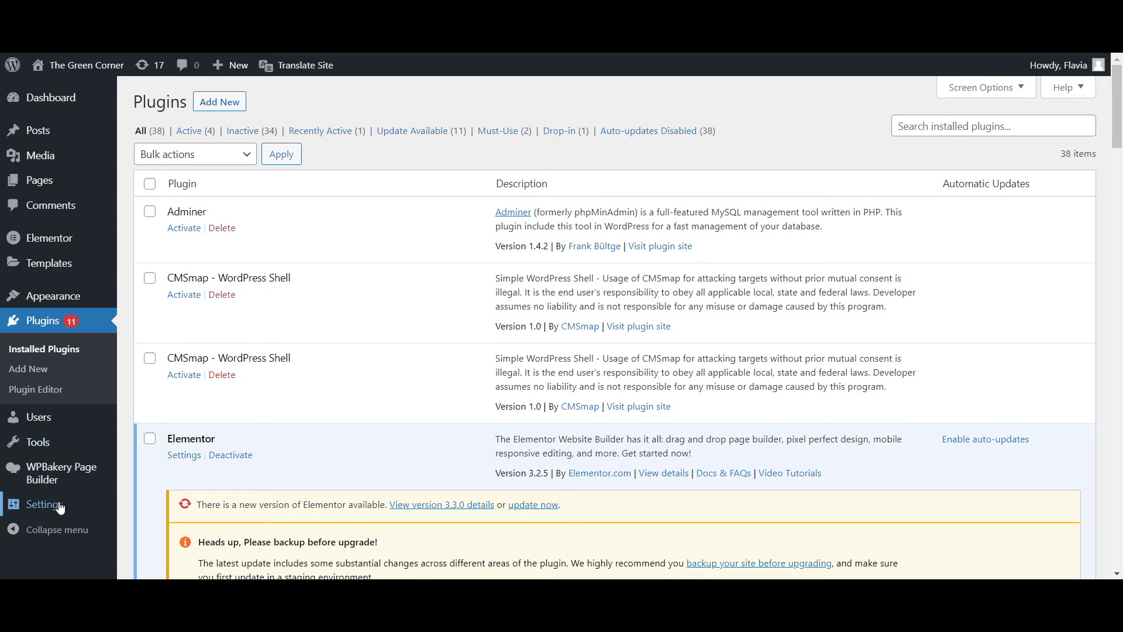
Add Romanian to the TranslatePress languages, save, and launch the Translate Page editor
mouse_move(54, 508)
left_click(155, 540)
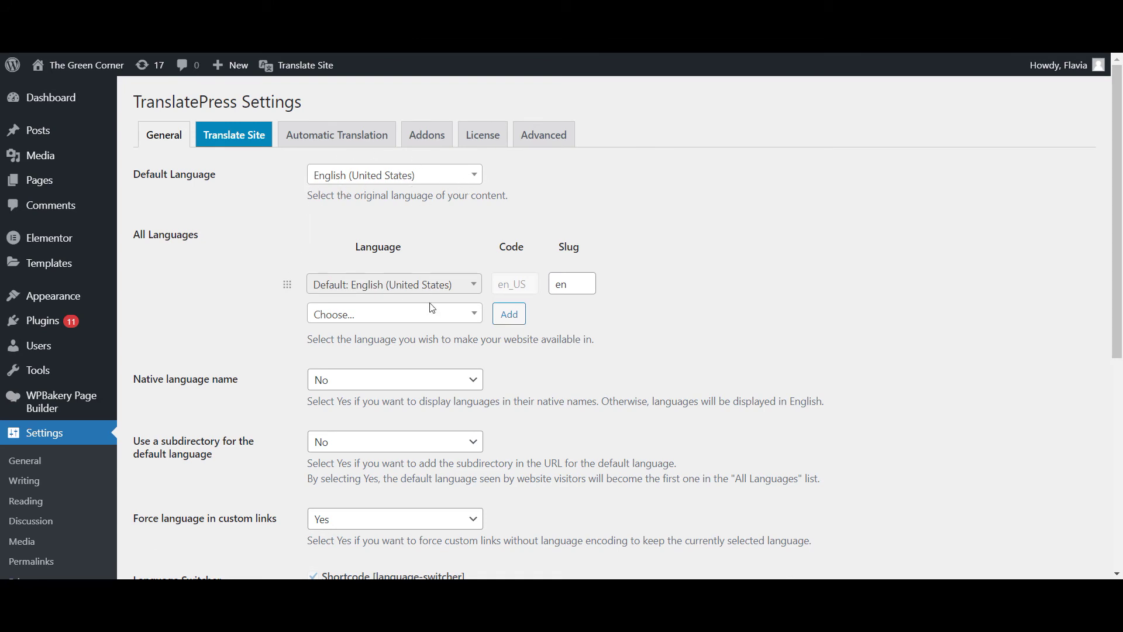
left_click(474, 315)
type("roma")
left_click(442, 369)
left_click(509, 314)
scroll(246, 358, "down", 7)
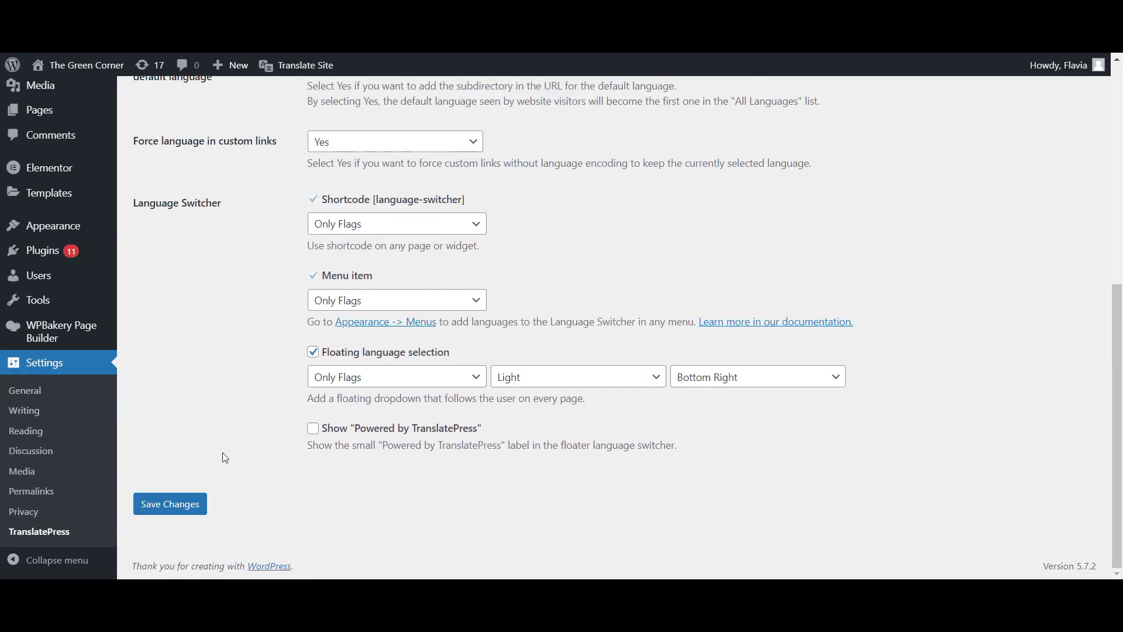
left_click(178, 507)
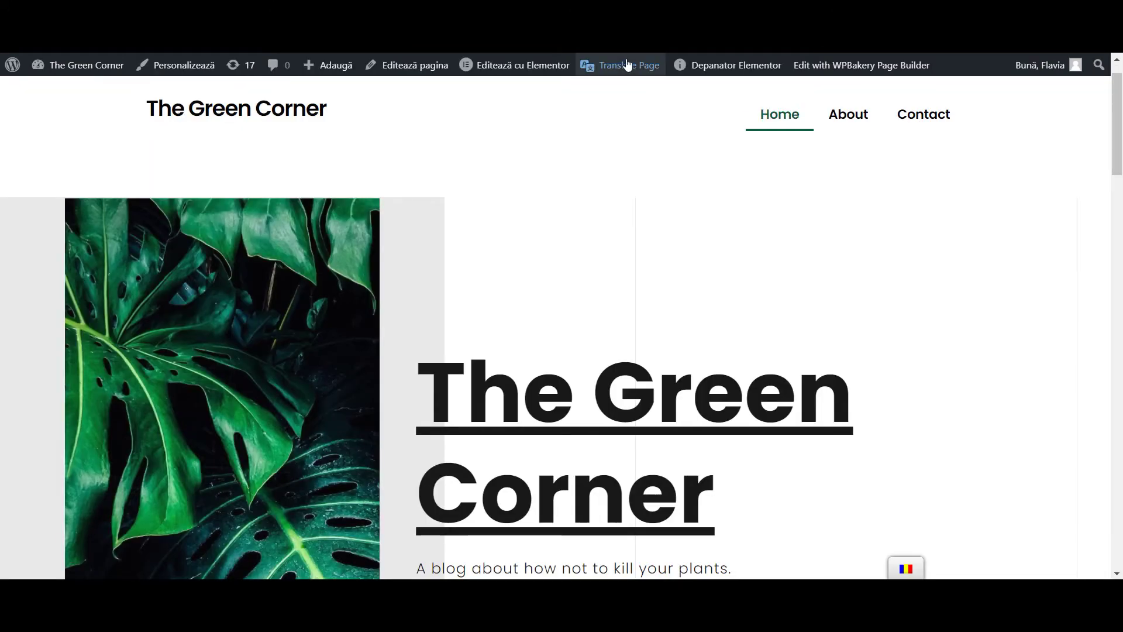
left_click(626, 65)
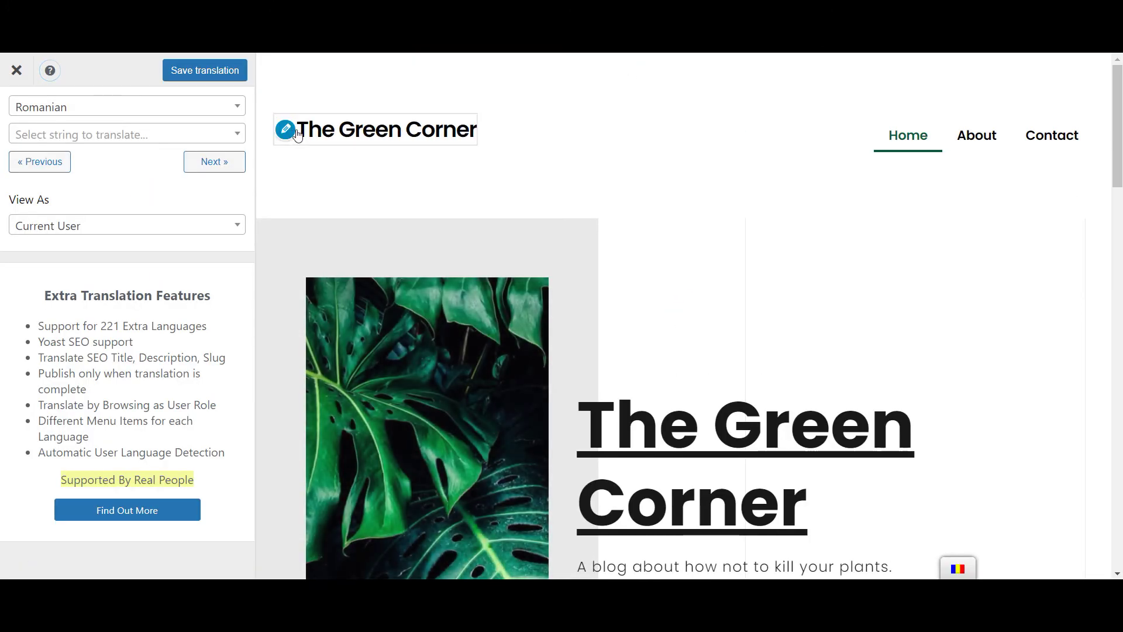
Translate the site title as 'Colțul' and the Home menu item as 'Acasă'
left_click(284, 130)
type("Colțul verde")
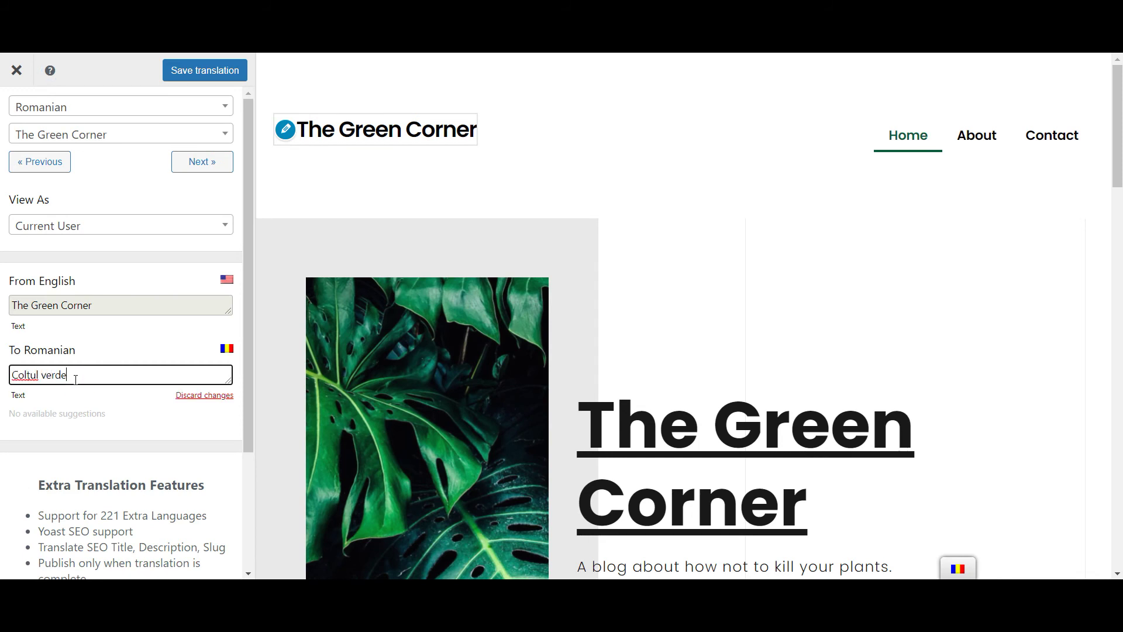
left_click(204, 70)
left_click(877, 138)
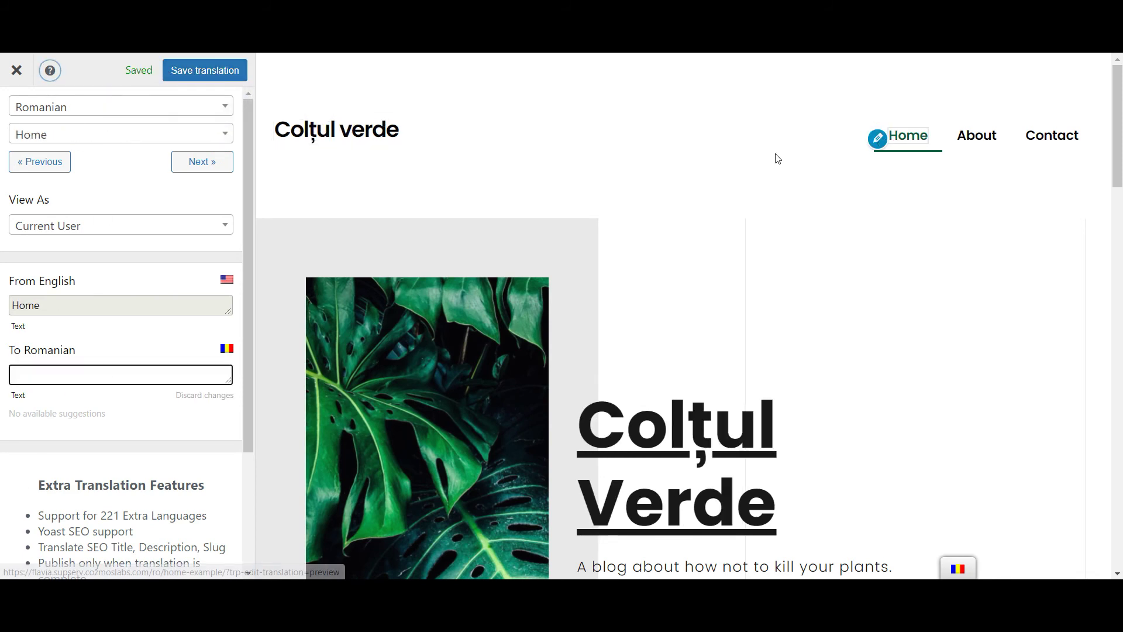
type("Acasă")
left_click(215, 70)
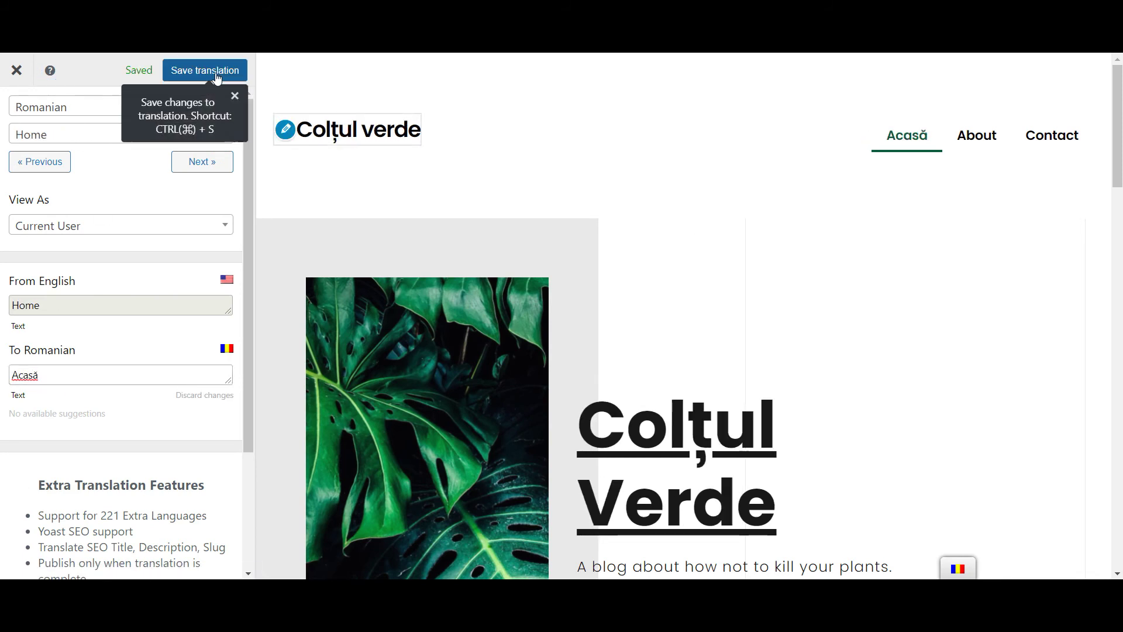
Translate the About and Contact menu items as 'Despre' and 'Contact'
left_click(67, 134)
left_click(55, 247)
type("Despre")
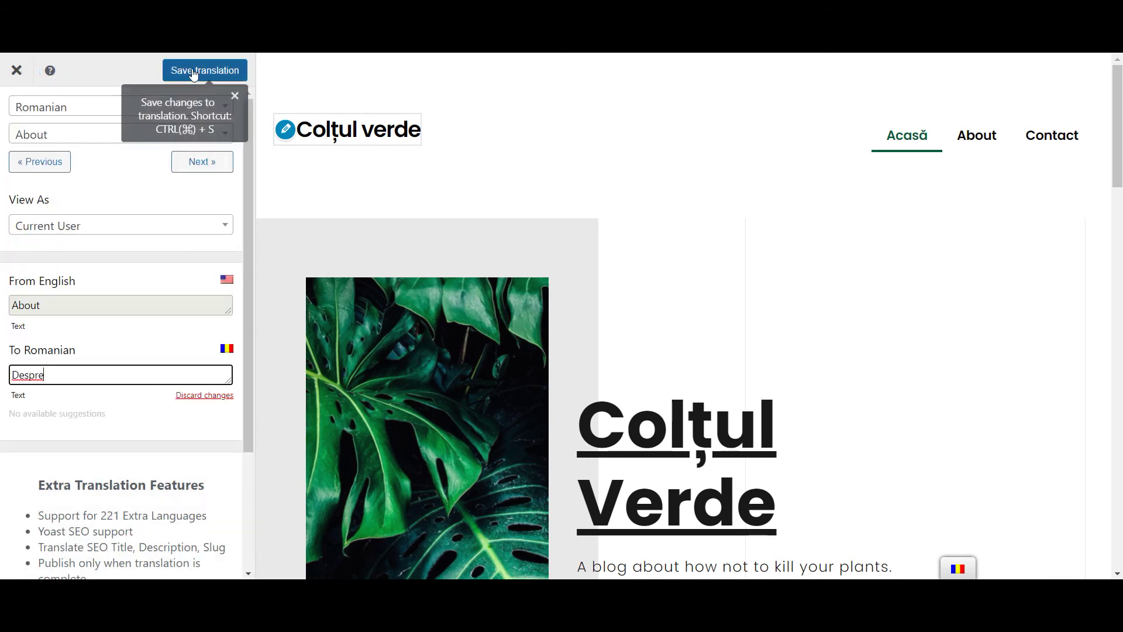
left_click(194, 70)
left_click(63, 134)
left_click(68, 280)
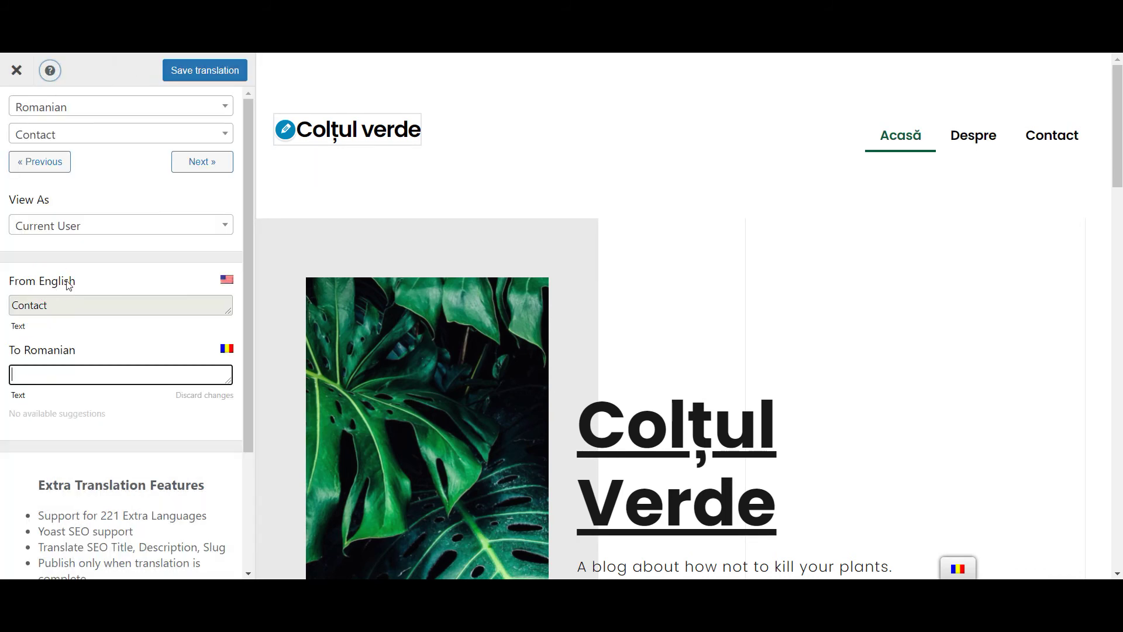
type("Contact")
left_click(180, 70)
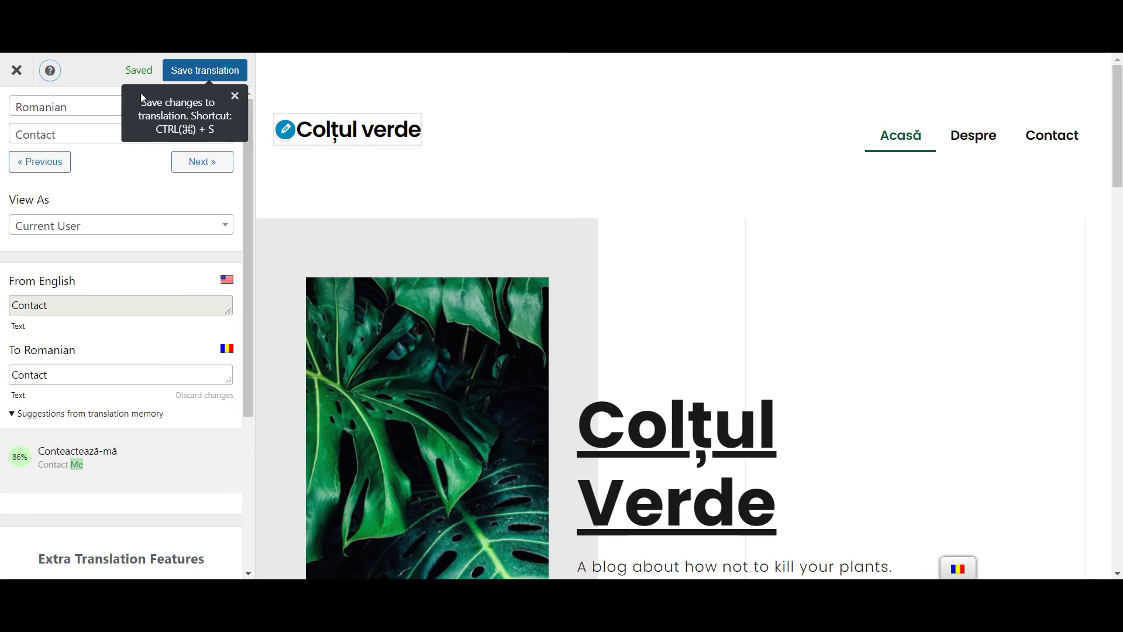
Translate the blog tagline into Romanian, beginning 'Un blog de', and save it
left_click(64, 133)
left_click(62, 318)
type("Un blog despre cum să nu îți omori plantele.")
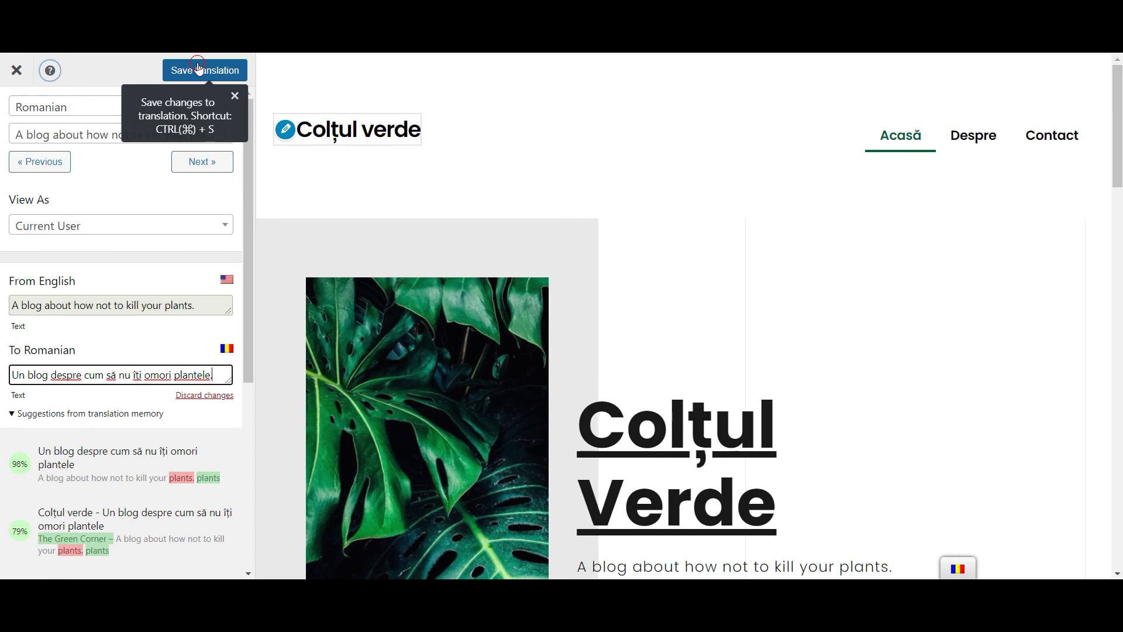
left_click(200, 69)
scroll(715, 400, "down", 8)
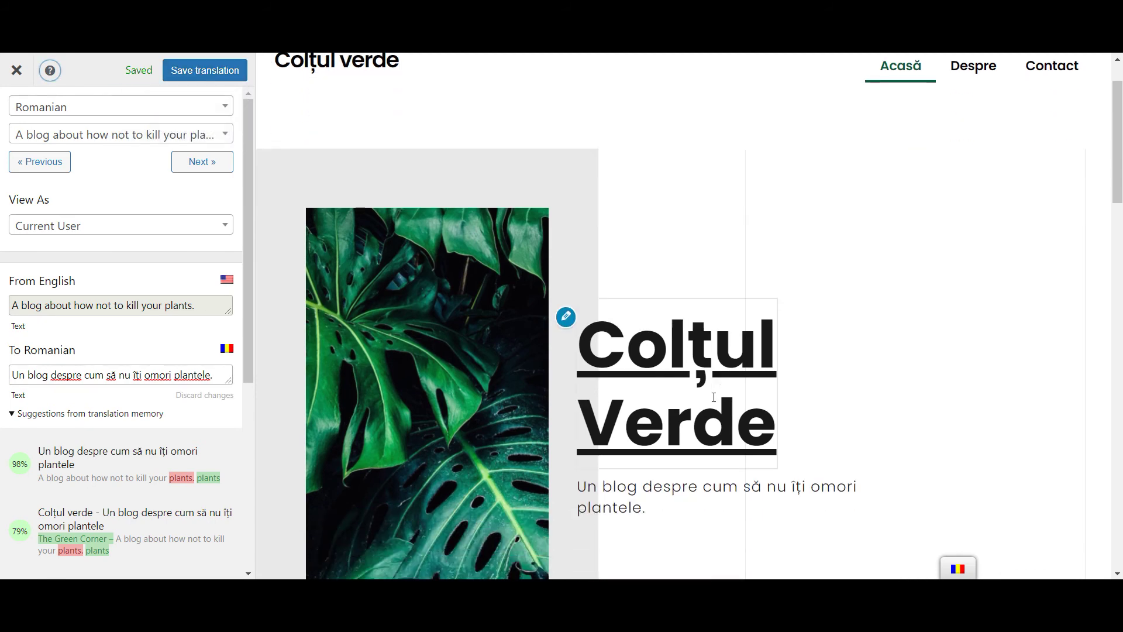
scroll(715, 401, "down", 5)
Translate the plant-enthusiast heading as 'Hei, esti pasionat de plante?'
left_click(535, 62)
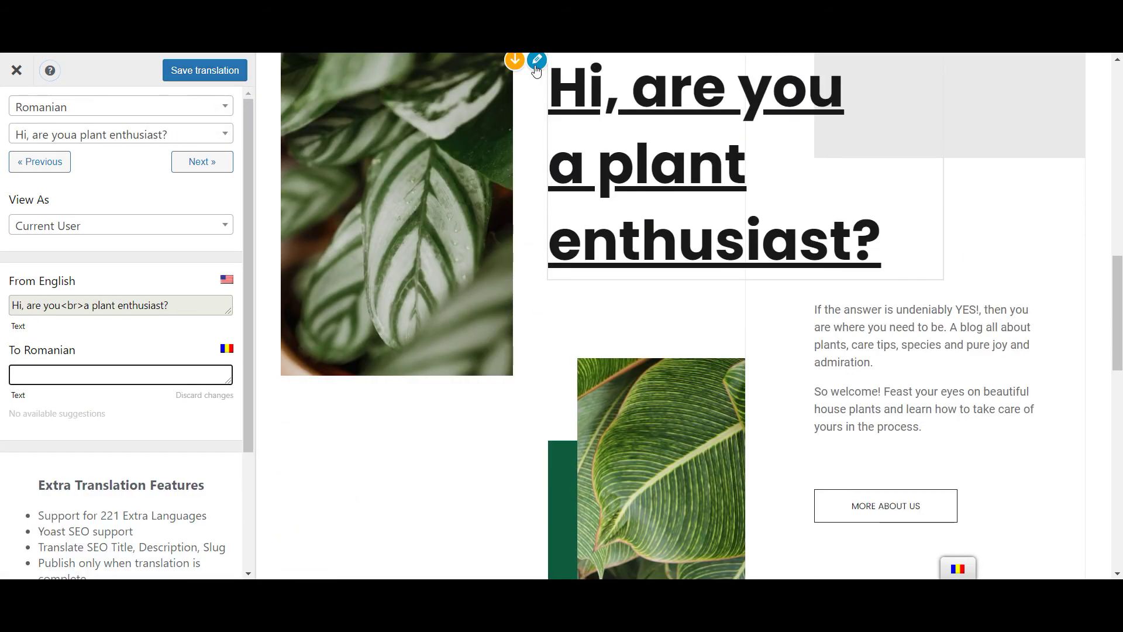
type("Hei, esti pasionat de p")
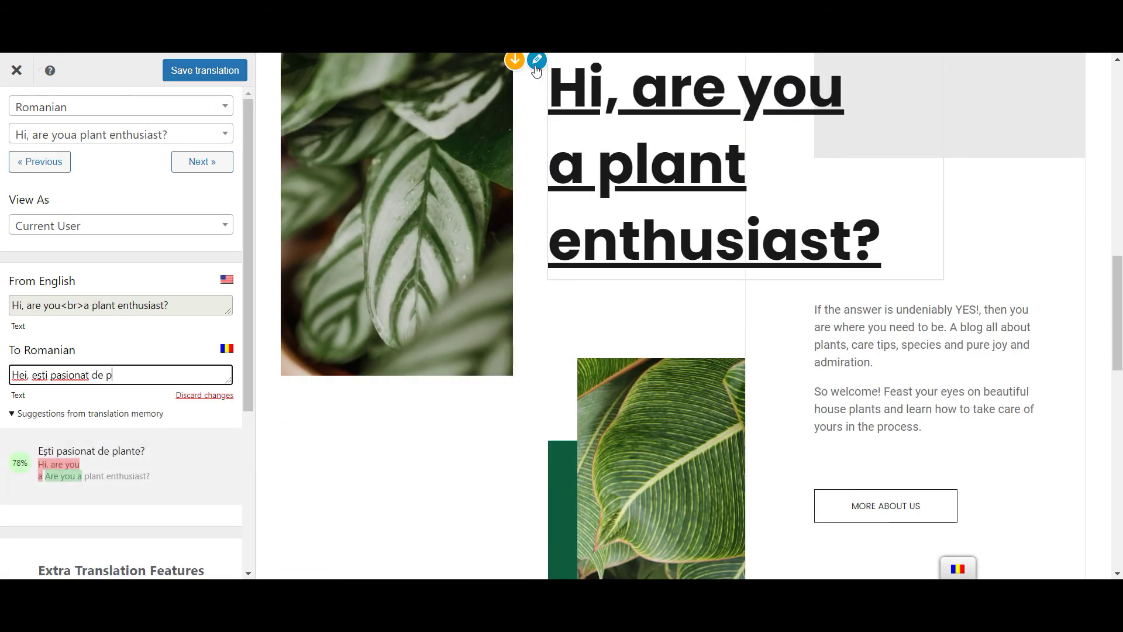
type("lante?")
left_click(189, 65)
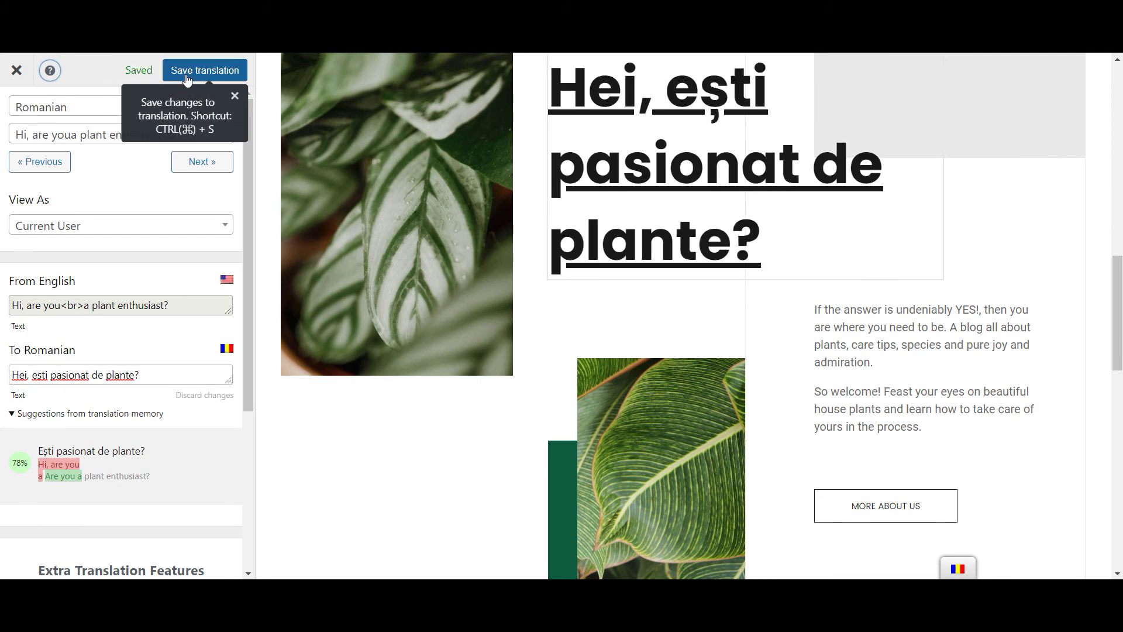
Paste the Romanian intro paragraph and translate the MORE ABOUT US button as 'MAI MULT'
left_click(803, 311)
type("Dacă răspunsul tău a fost DA, fără sa stai pe gânduri, ești unde trebuie să fii. Un blog cu și despre plante, despre cum să le îngrijești, despre specii și pur entuziasm și admirație.")
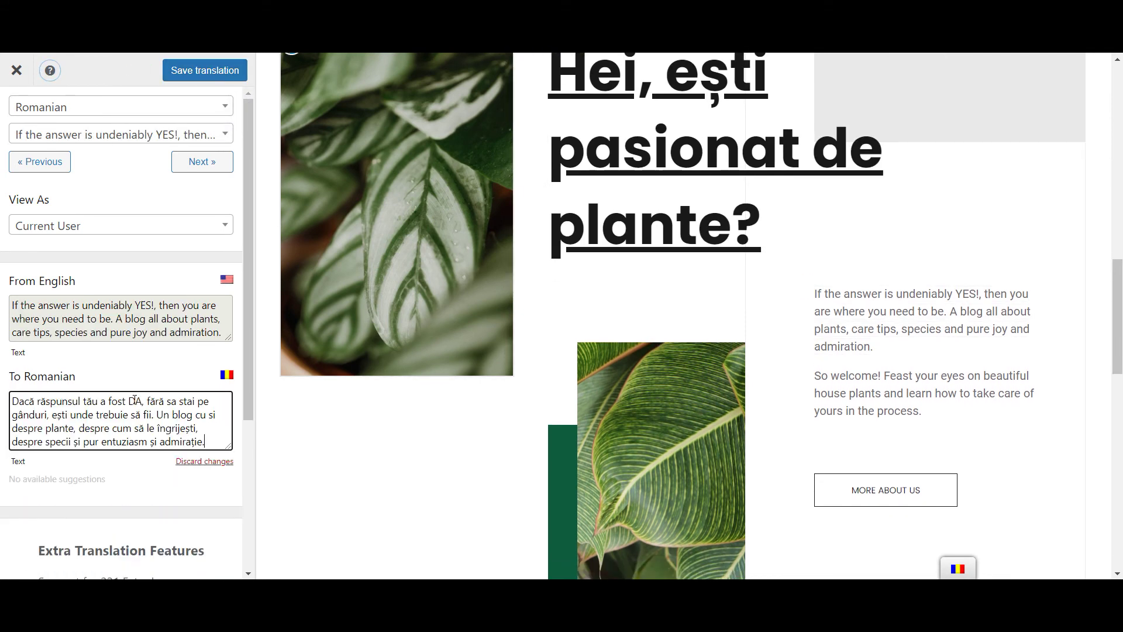
left_click(840, 512)
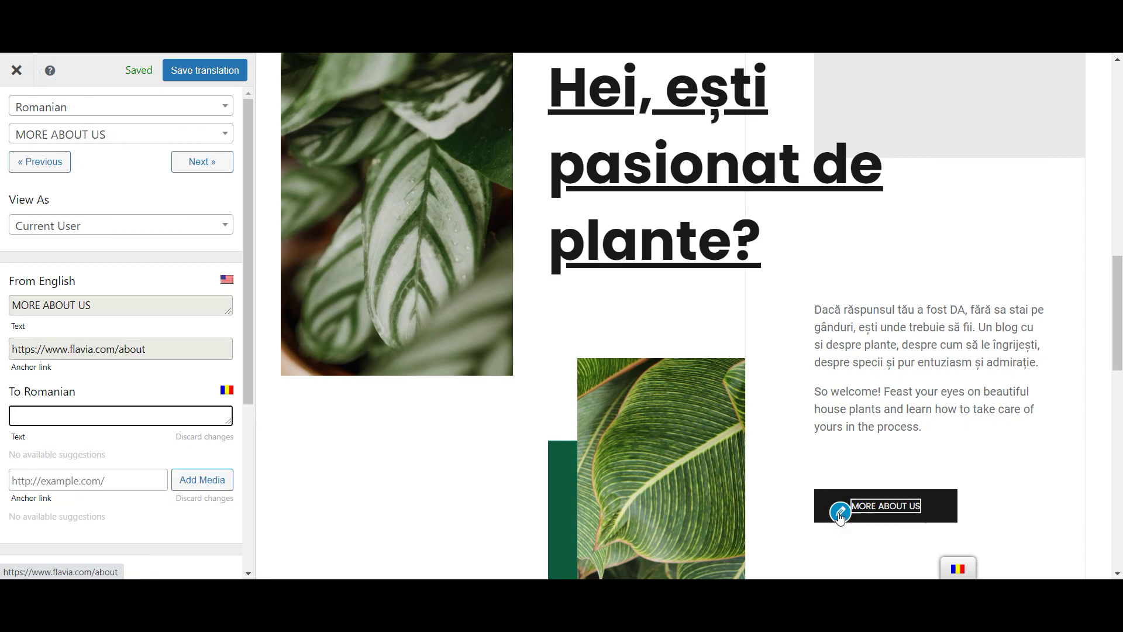
type("MAI MULT")
left_click(205, 70)
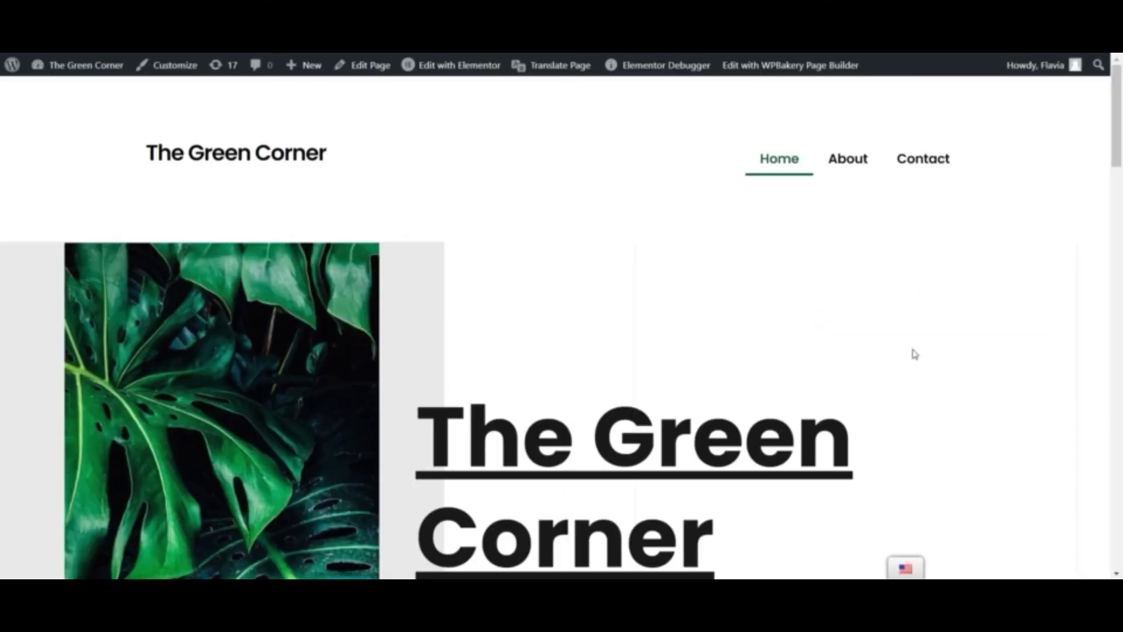
scroll(915, 353, "down", 15)
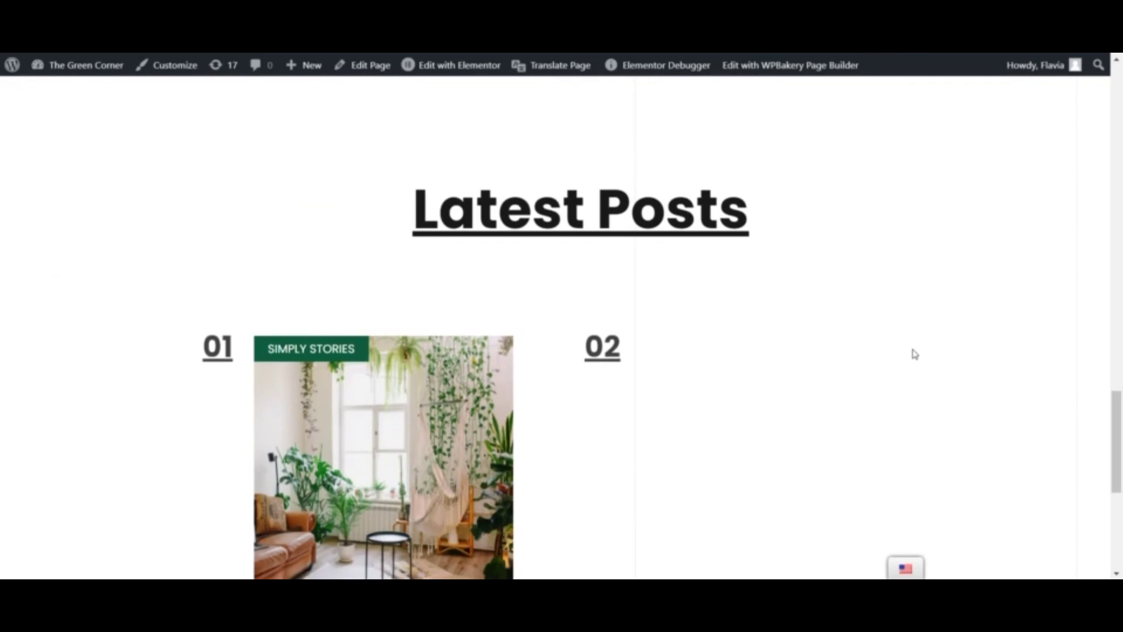
Switch the live homepage to Romanian and check Colțul verde, the menu, heading and MAI MULT button
scroll(914, 354, "down", 5)
mouse_move(905, 565)
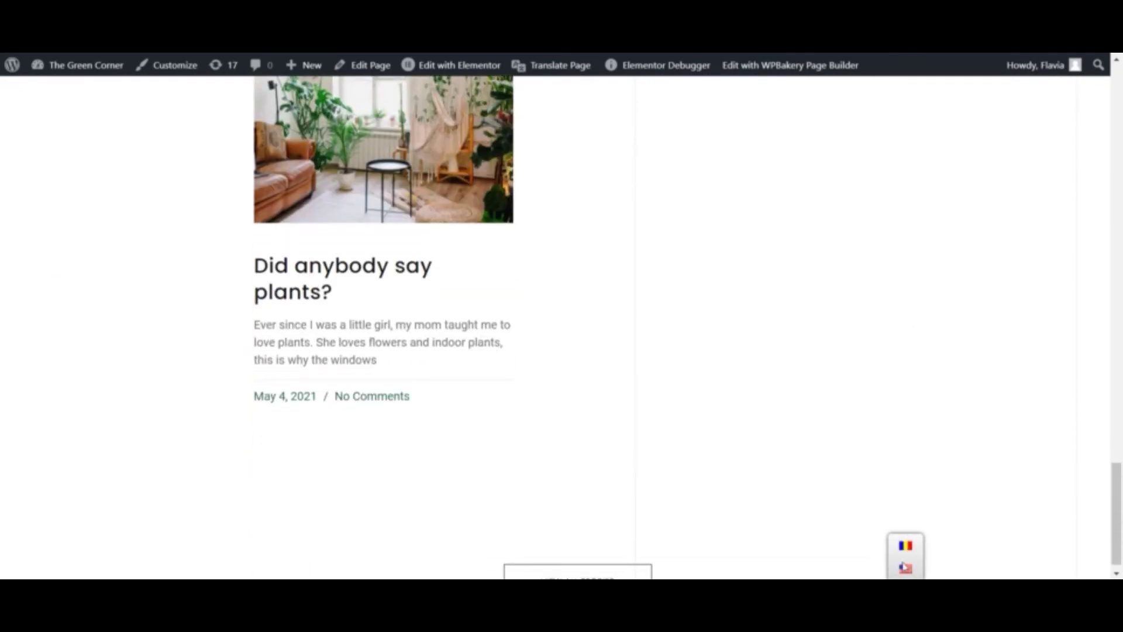
left_click(902, 546)
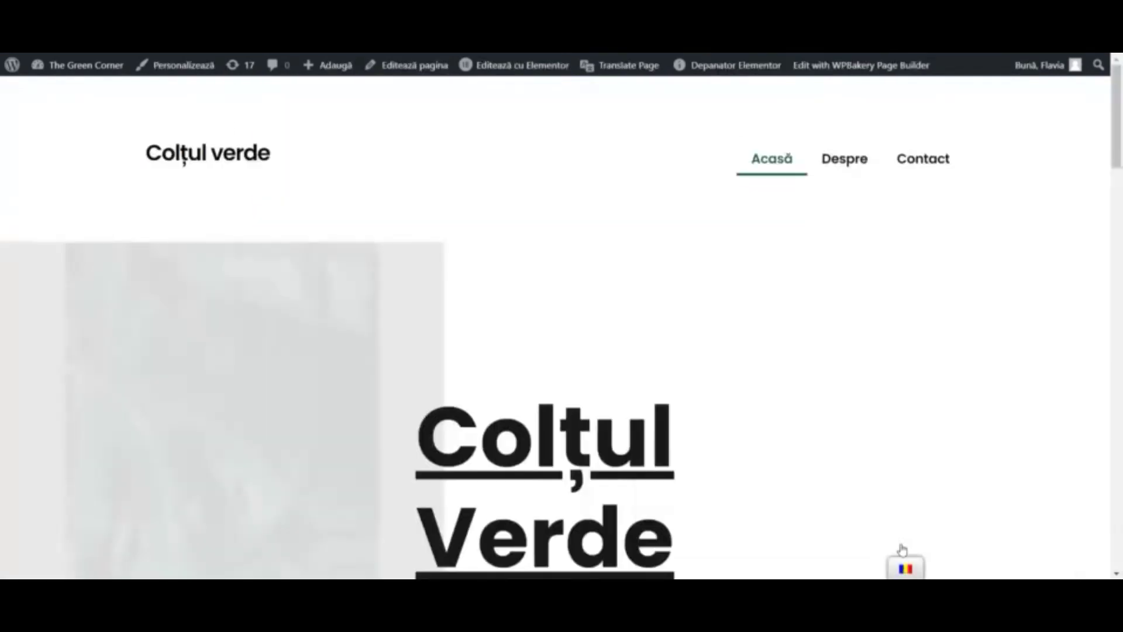
scroll(904, 465, "down", 5)
scroll(905, 465, "down", 15)
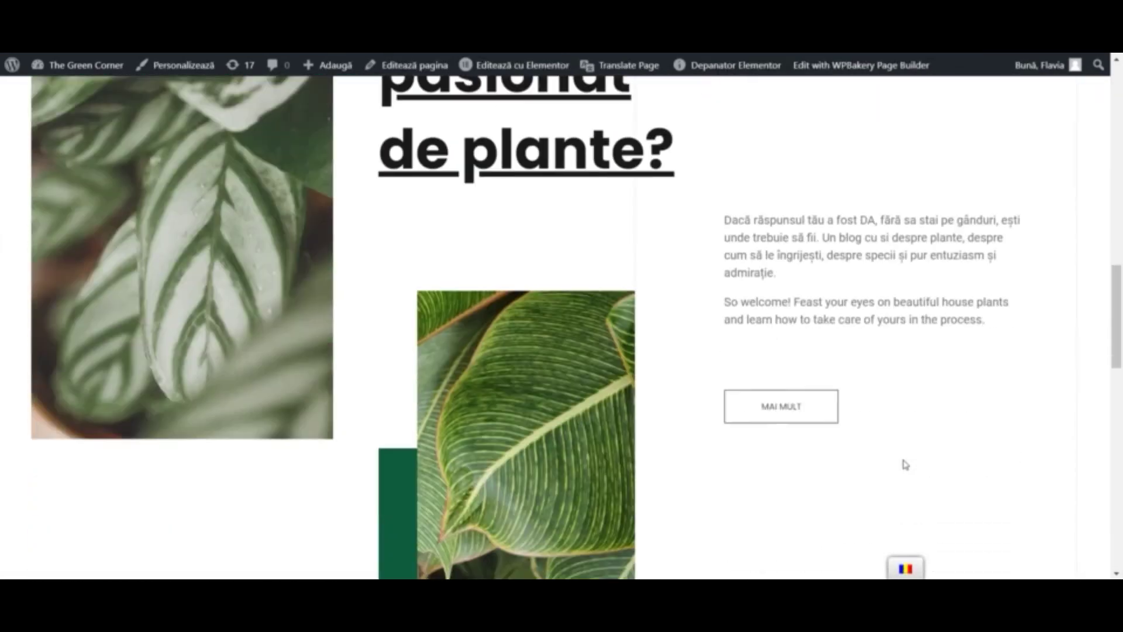